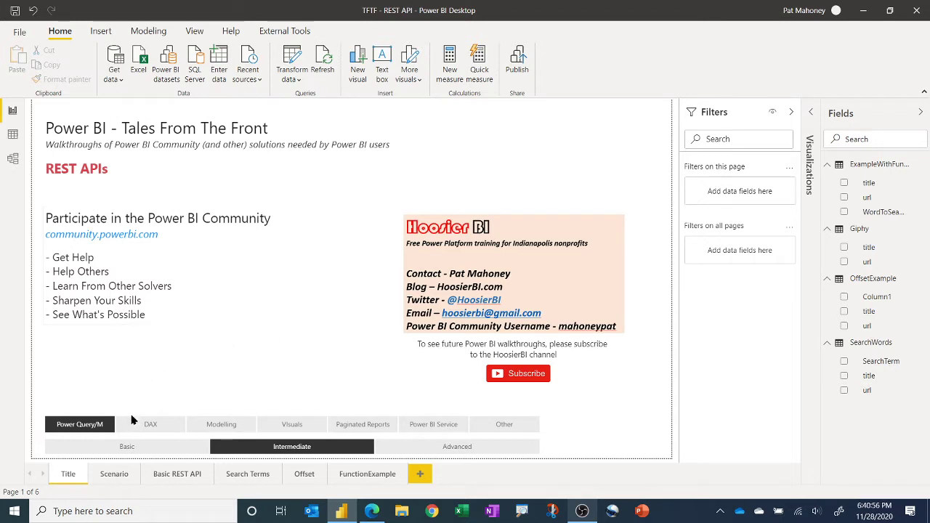
Step: Review the Title, Scenario and Basic REST API report pages, including the GIF table and the Giphy url field's data category
{"action": "left_click", "coordinate": [67, 426]}
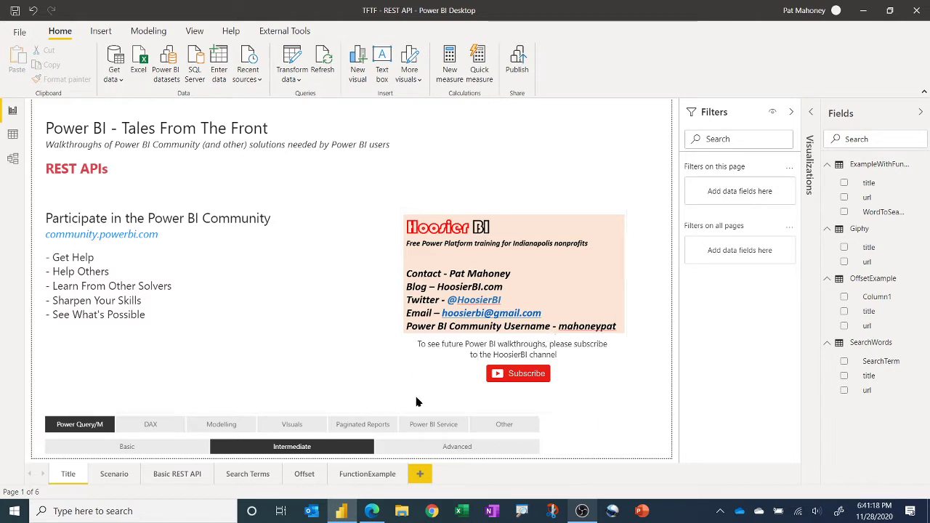
{"action": "left_click", "coordinate": [116, 474]}
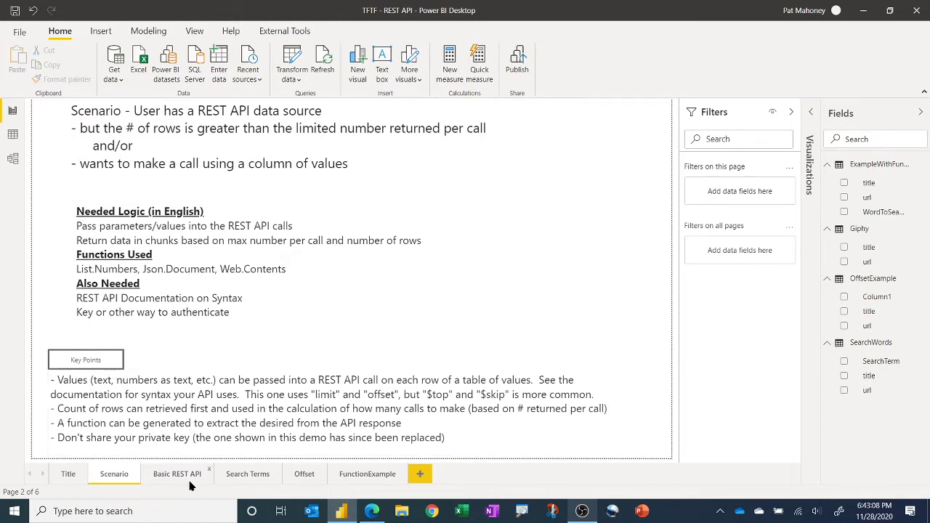
{"action": "left_click", "coordinate": [169, 474]}
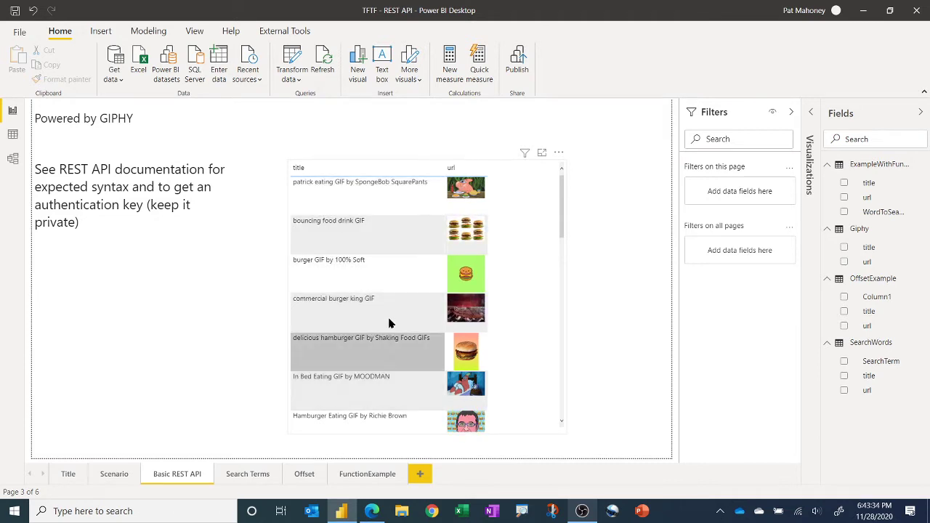
{"action": "scroll", "coordinate": [405, 254], "scroll_direction": "down", "scroll_amount": 4}
{"action": "scroll", "coordinate": [405, 254], "scroll_direction": "up", "scroll_amount": 4}
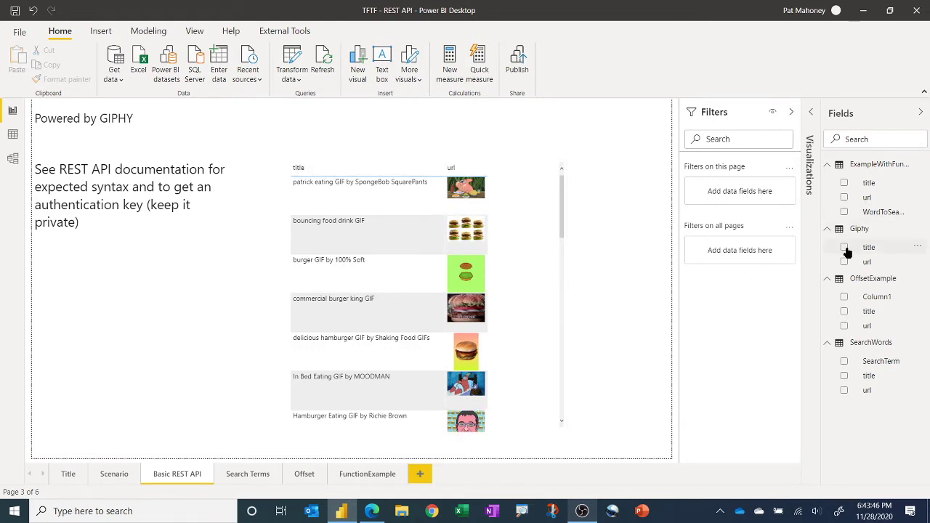
{"action": "left_click", "coordinate": [872, 262]}
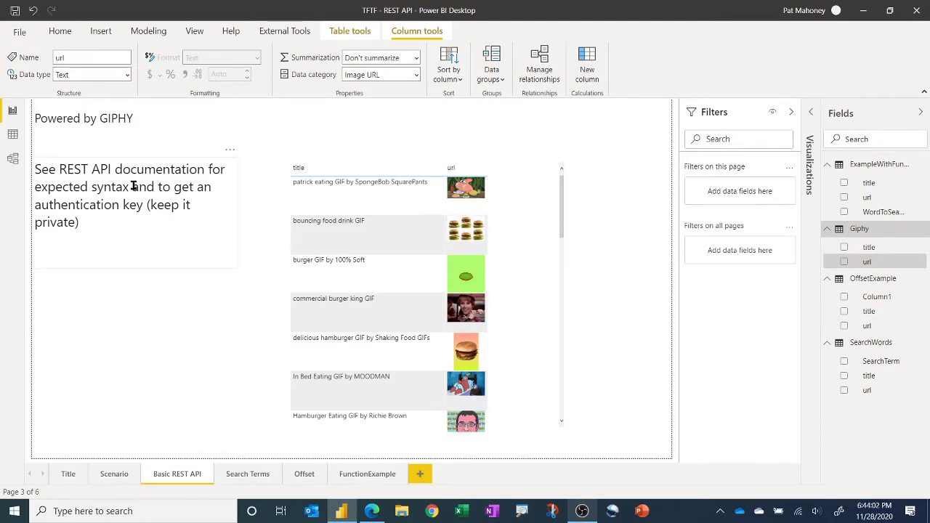
Step: Switch to the GIPHY API Explorer in the browser and copy the request URL for the hamburger search
{"action": "left_click", "coordinate": [372, 511]}
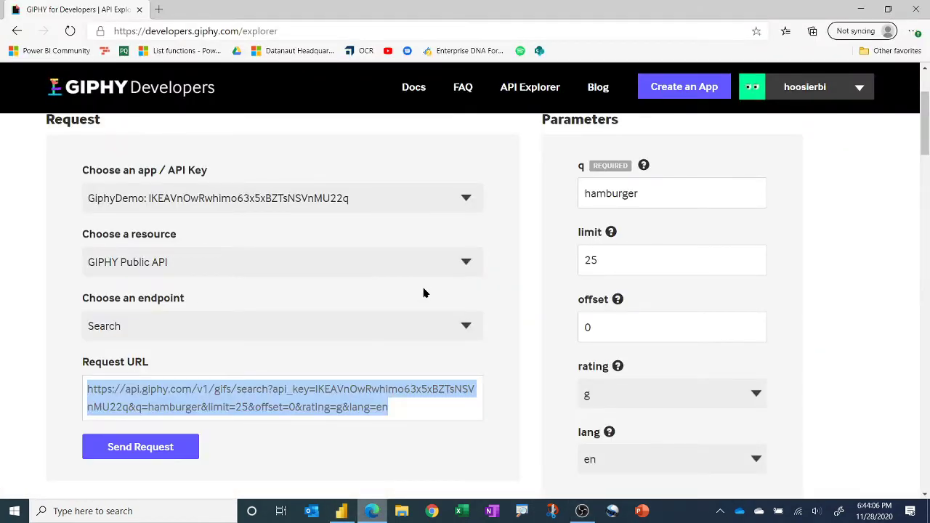
{"action": "scroll", "coordinate": [423, 290], "scroll_direction": "up", "scroll_amount": 2}
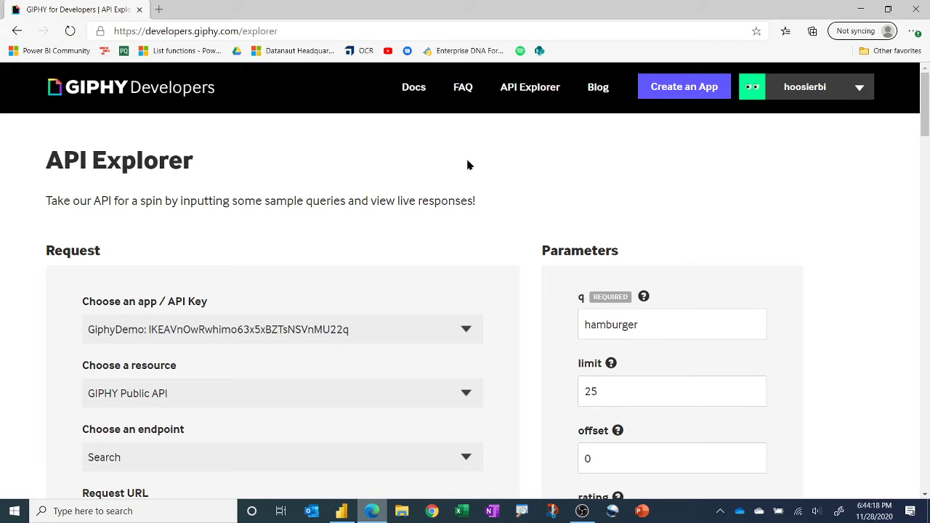
{"action": "scroll", "coordinate": [472, 165], "scroll_direction": "down", "scroll_amount": 1}
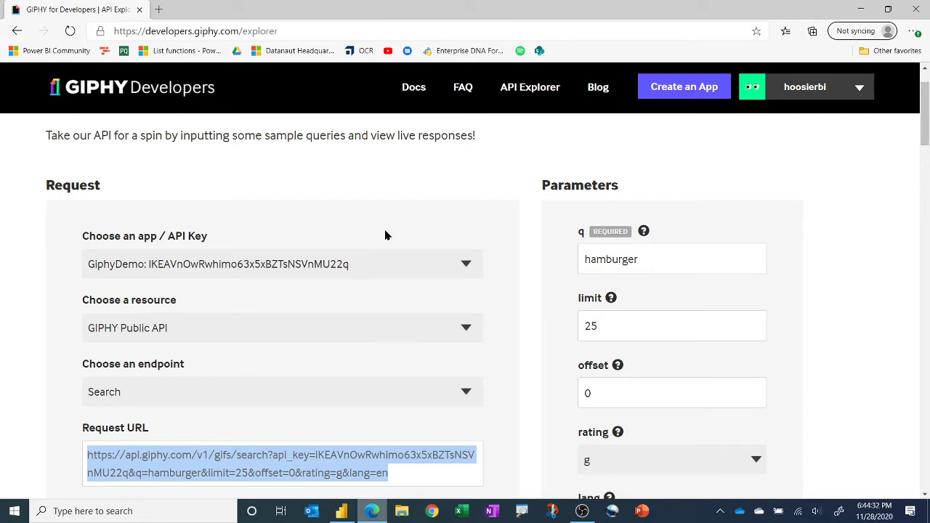
{"action": "scroll", "coordinate": [386, 234], "scroll_direction": "down", "scroll_amount": 1}
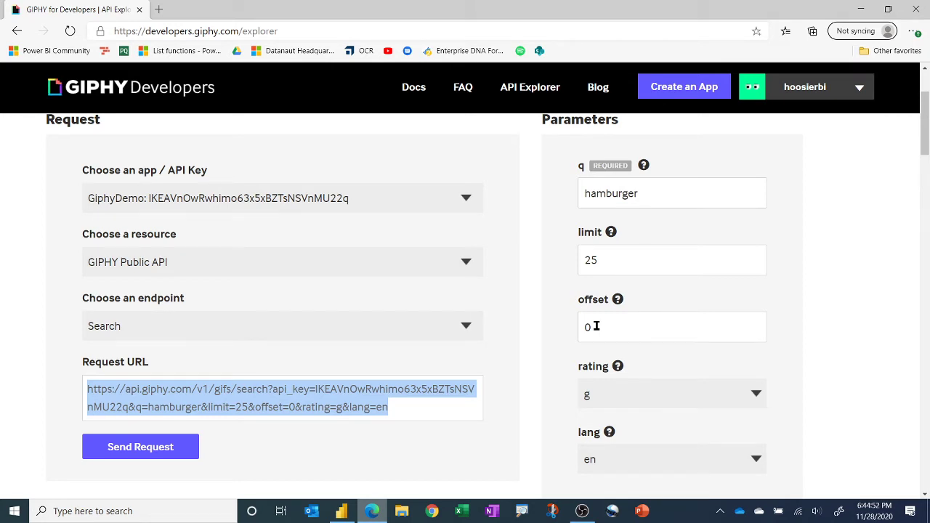
{"action": "scroll", "coordinate": [596, 326], "scroll_direction": "down", "scroll_amount": 2}
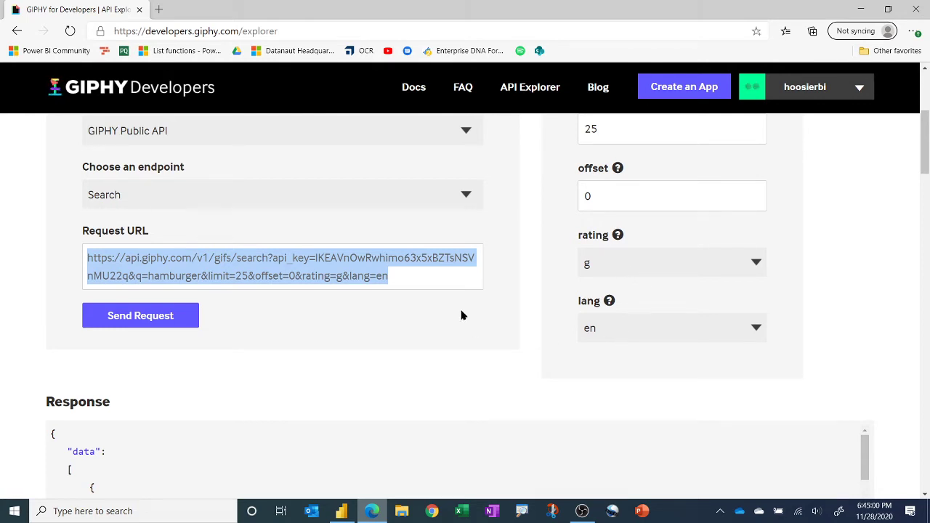
{"action": "scroll", "coordinate": [492, 283], "scroll_direction": "up", "scroll_amount": 1}
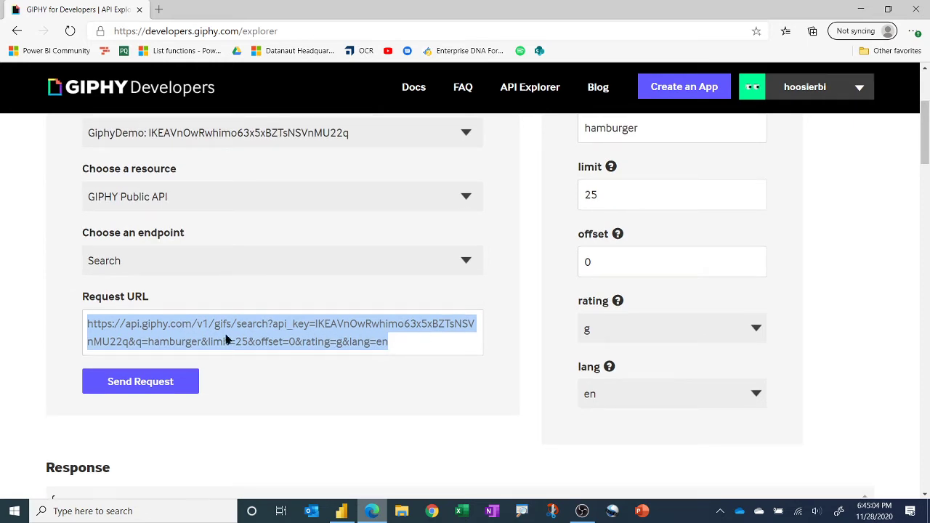
{"action": "right_click", "coordinate": [377, 344]}
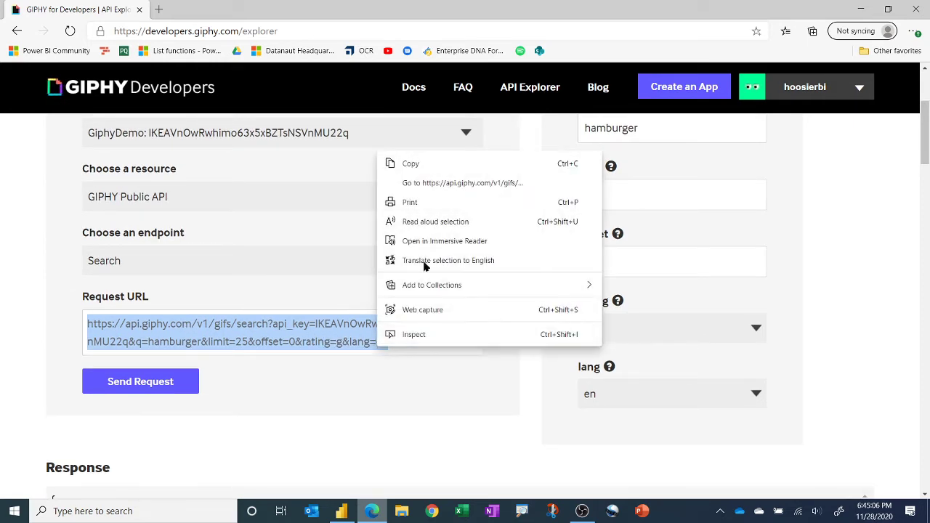
{"action": "left_click", "coordinate": [420, 167]}
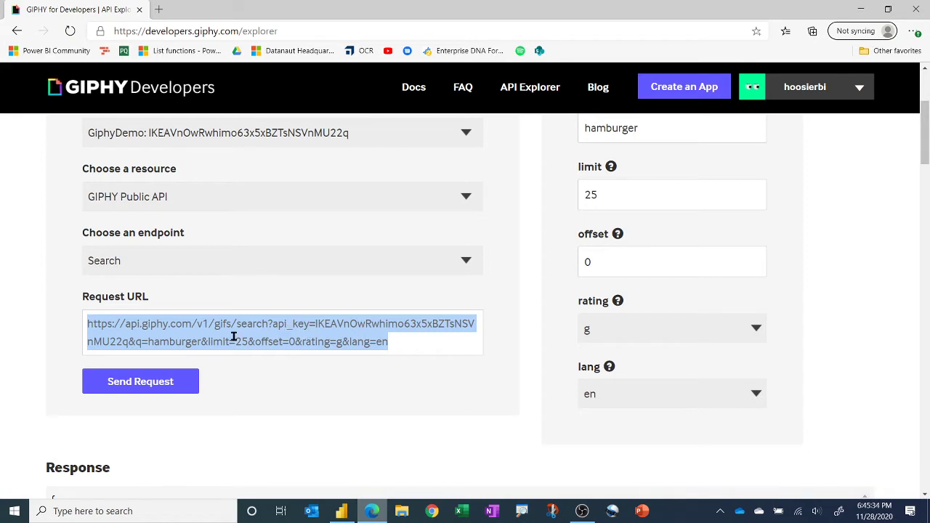
Step: Send the hamburger search request in the API Explorer and examine the structure of the JSON response
{"action": "left_click", "coordinate": [136, 344]}
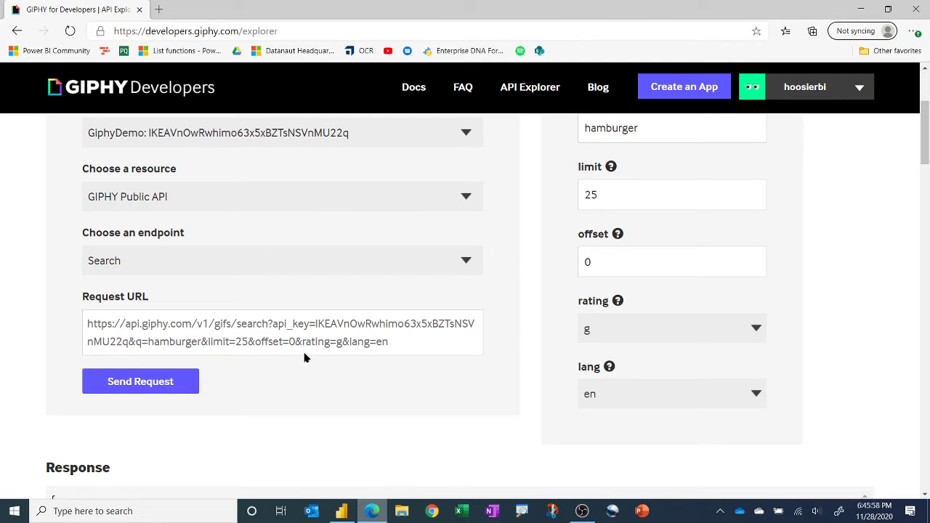
{"action": "left_click", "coordinate": [170, 380]}
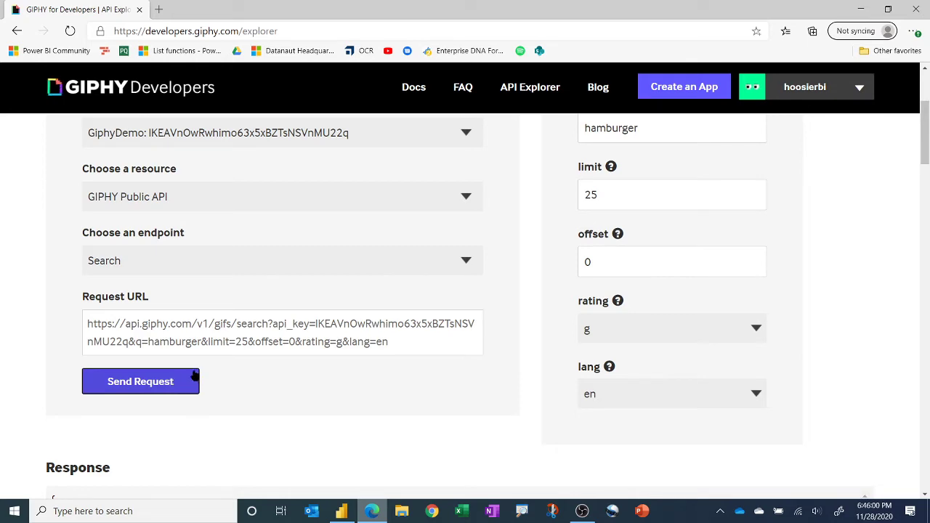
{"action": "scroll", "coordinate": [250, 339], "scroll_direction": "down", "scroll_amount": 10}
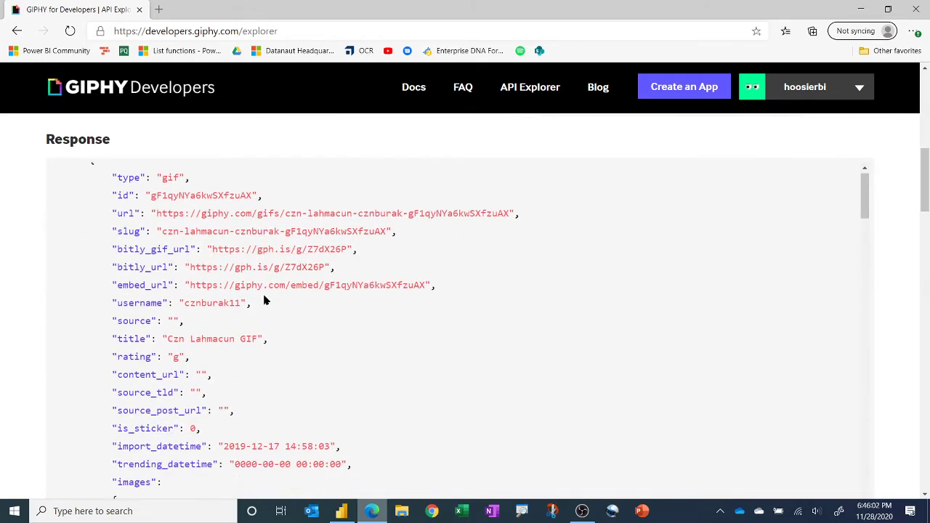
{"action": "scroll", "coordinate": [230, 258], "scroll_direction": "down", "scroll_amount": 5}
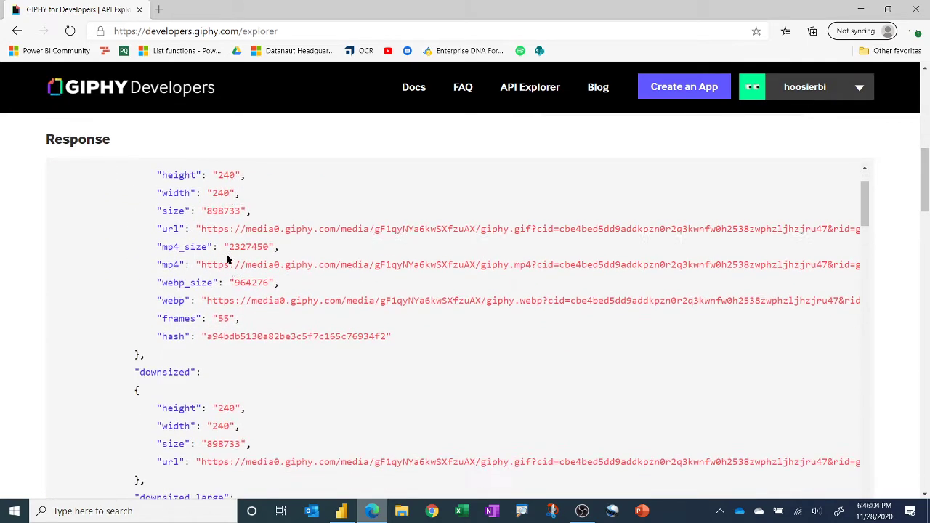
{"action": "scroll", "coordinate": [229, 258], "scroll_direction": "down", "scroll_amount": 5}
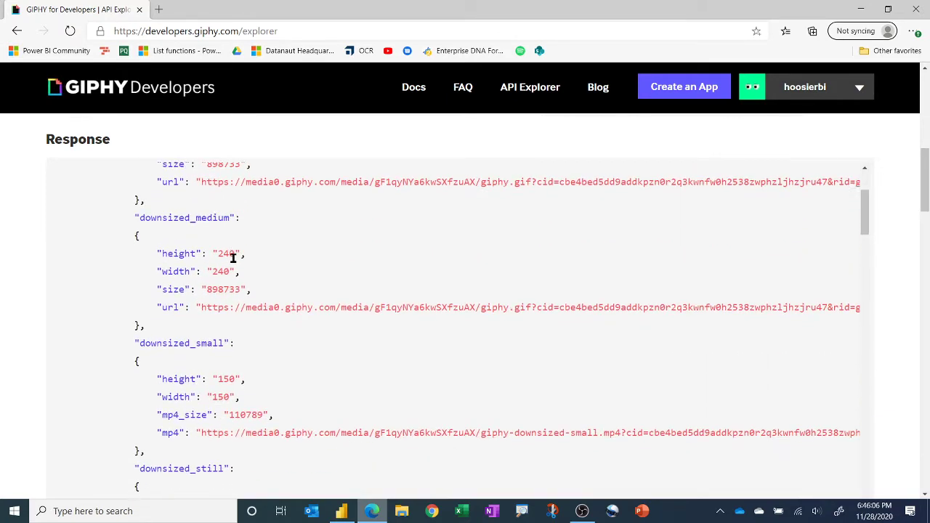
{"action": "scroll", "coordinate": [233, 258], "scroll_direction": "down", "scroll_amount": 3}
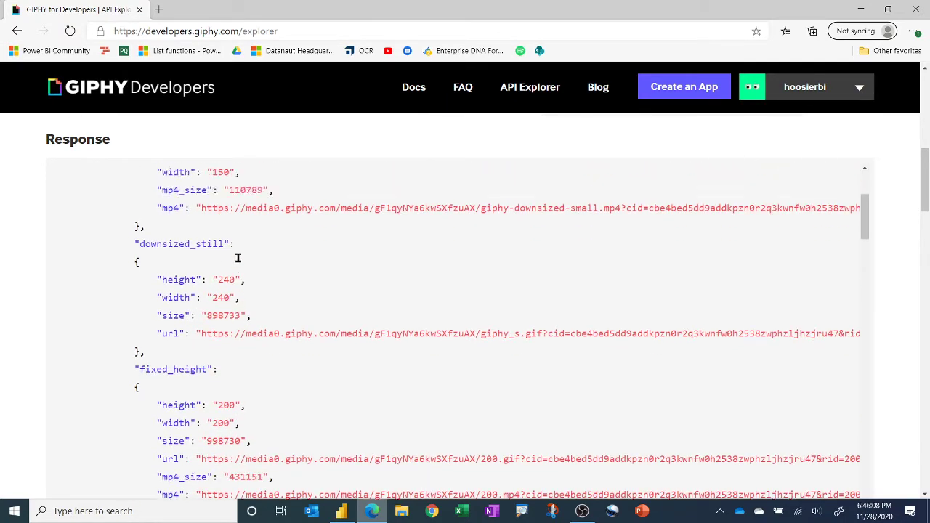
{"action": "scroll", "coordinate": [238, 258], "scroll_direction": "up", "scroll_amount": 15}
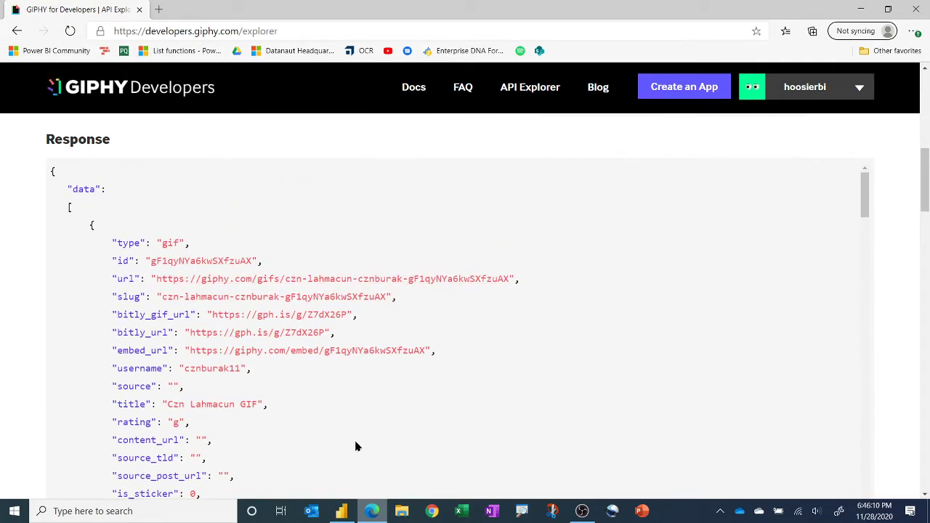
Step: Switch to Power BI Desktop and create a Web data source from the copied GIPHY request URL, including its API key
{"action": "left_click", "coordinate": [341, 511]}
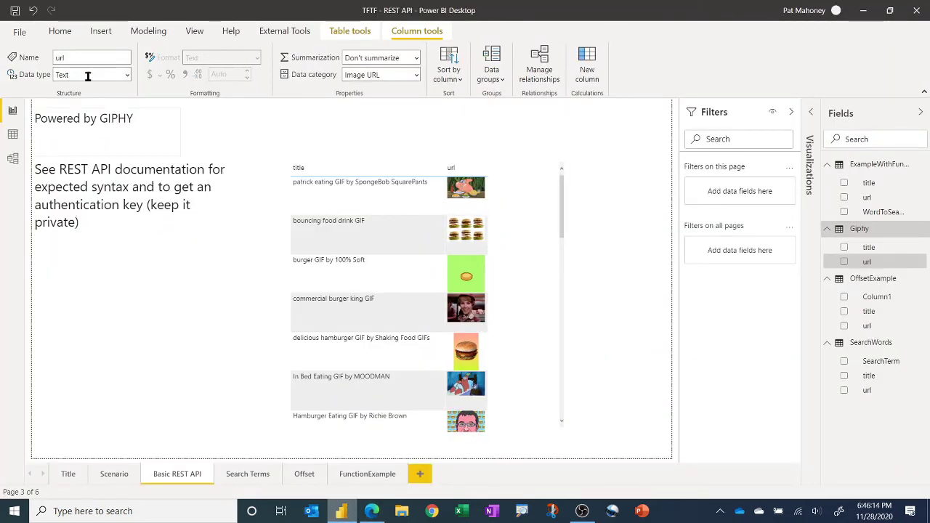
{"action": "left_click", "coordinate": [62, 31]}
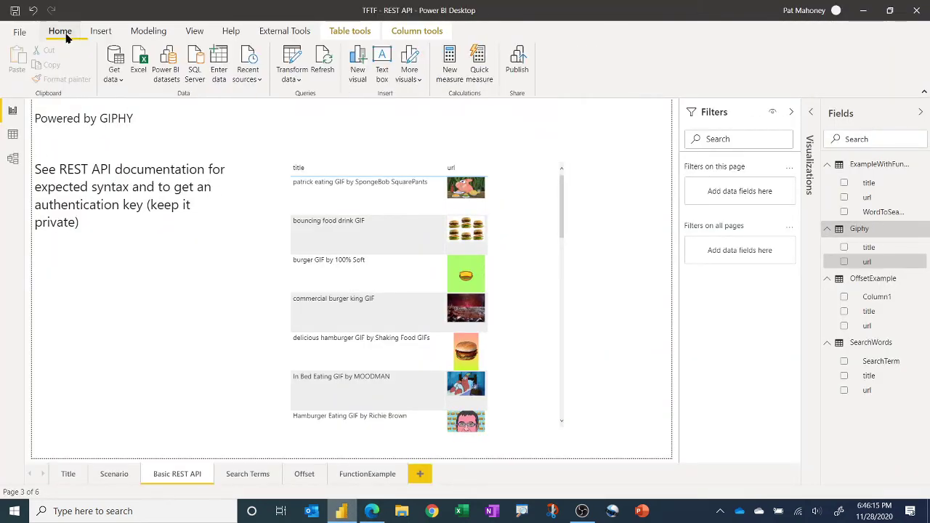
{"action": "left_click", "coordinate": [114, 79]}
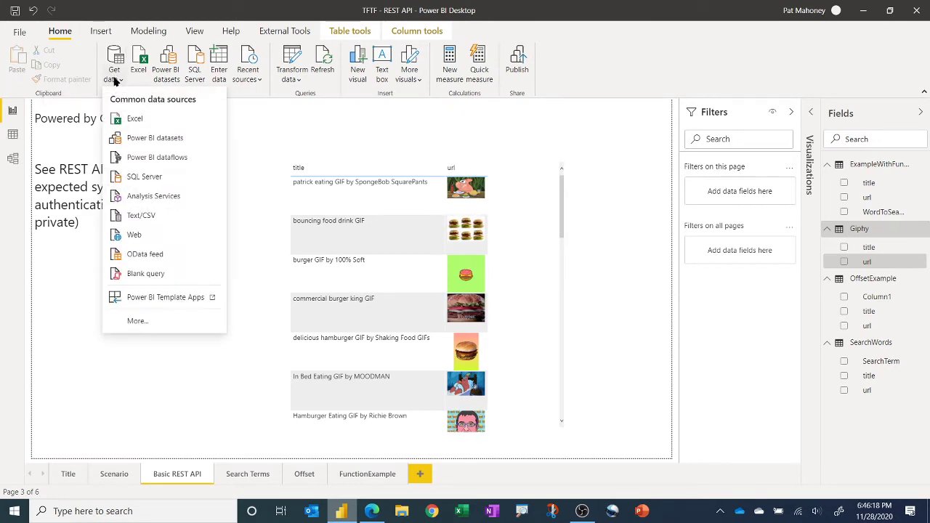
{"action": "left_click", "coordinate": [144, 236]}
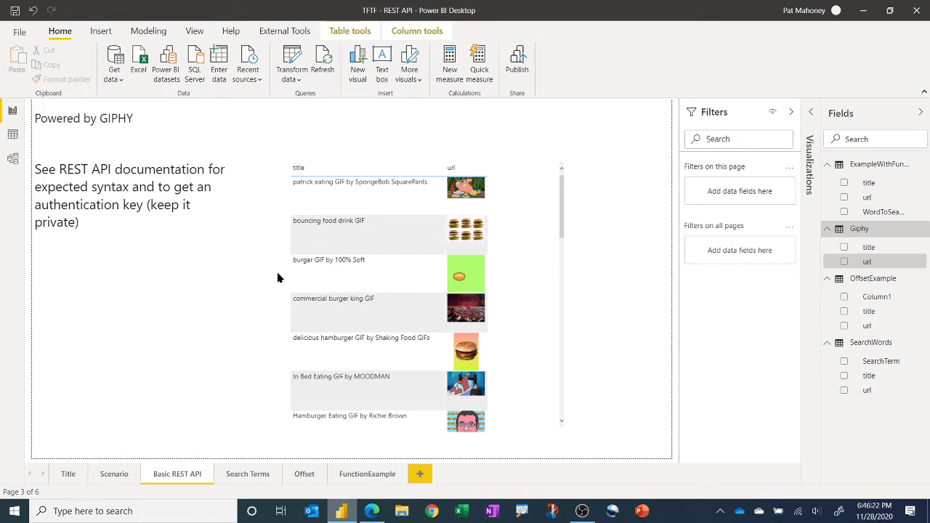
{"action": "key", "text": "ctrl+v"}
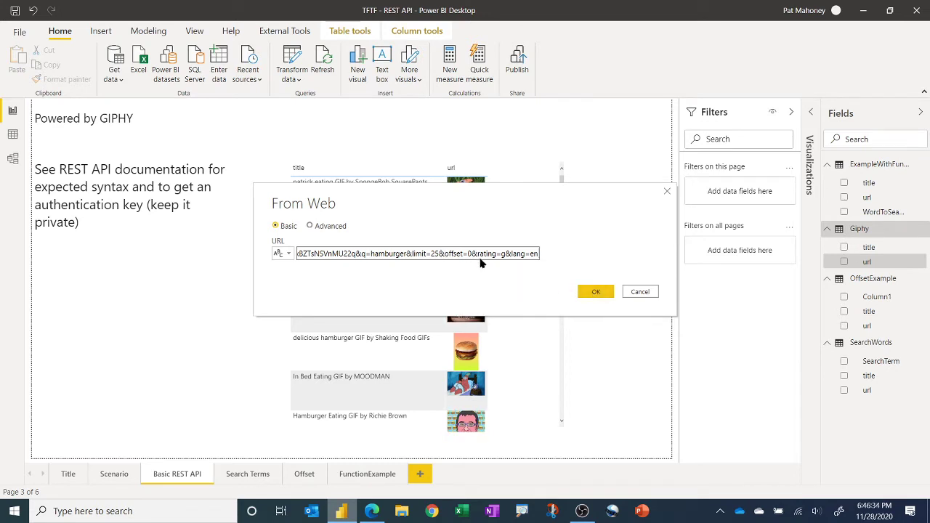
{"action": "left_click", "coordinate": [590, 291]}
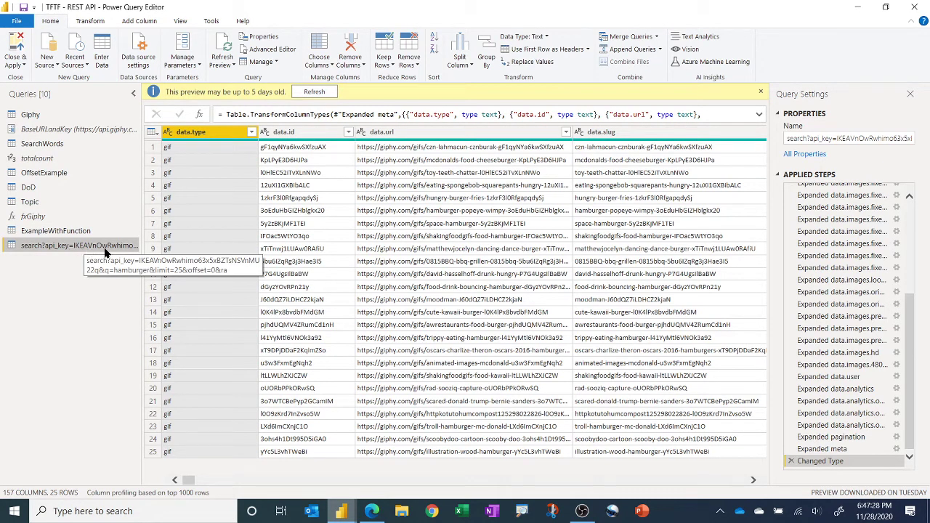
Step: Delete all applied steps of the new search query from Converted to Table to the end, keeping only Source
{"action": "scroll", "coordinate": [800, 291], "scroll_direction": "up", "scroll_amount": 10}
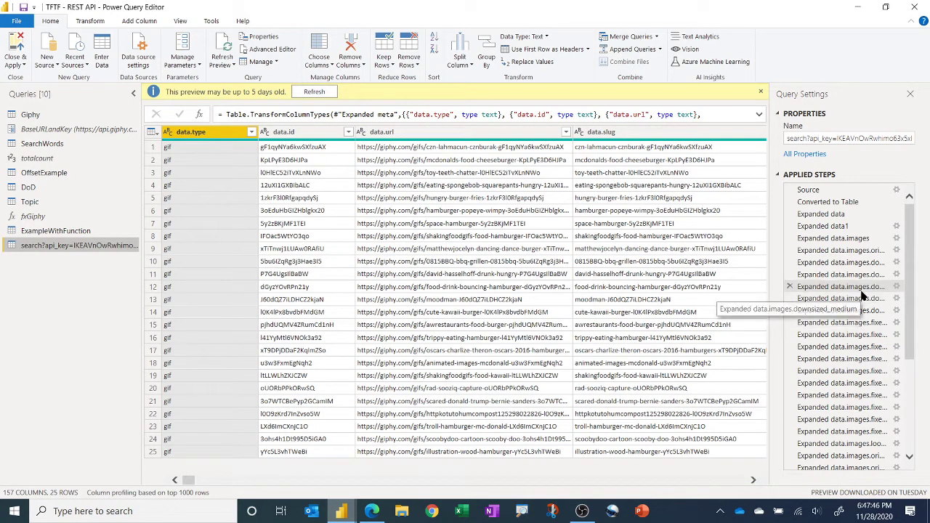
{"action": "left_click", "coordinate": [812, 191]}
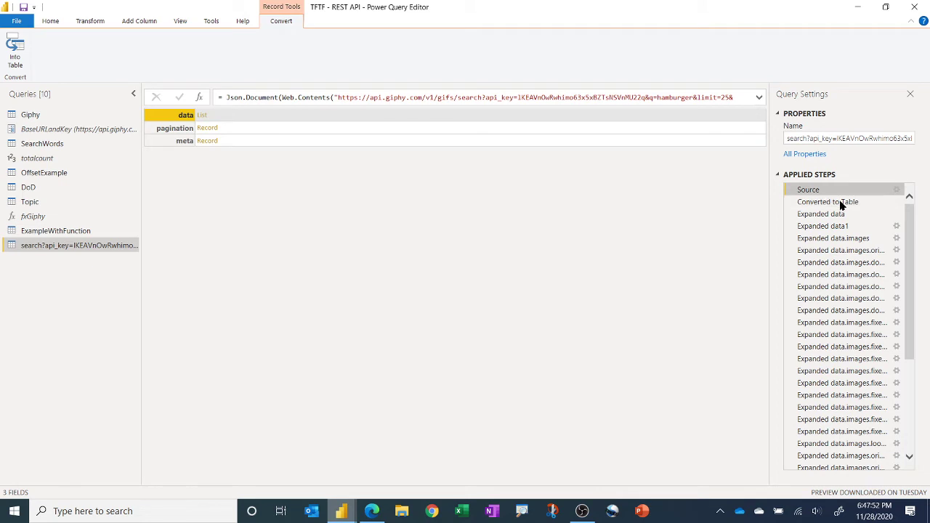
{"action": "right_click", "coordinate": [840, 203]}
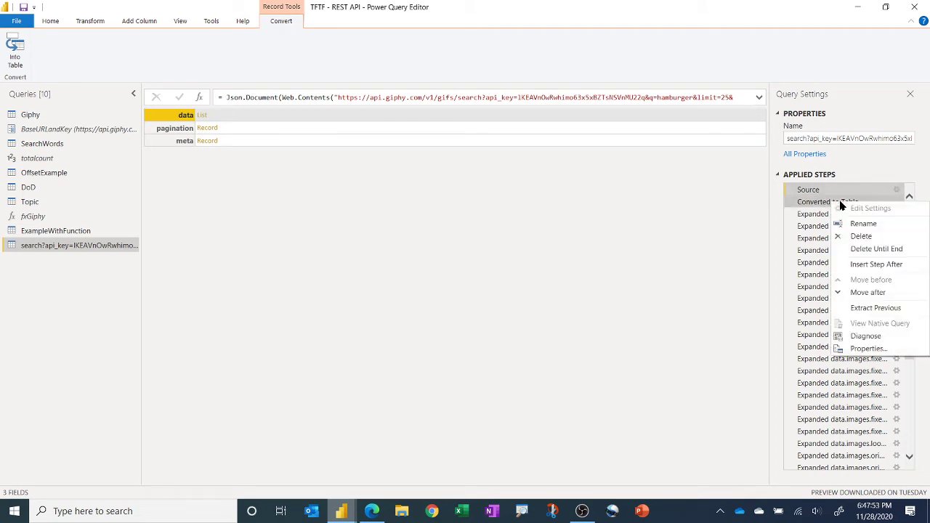
{"action": "left_click", "coordinate": [877, 249]}
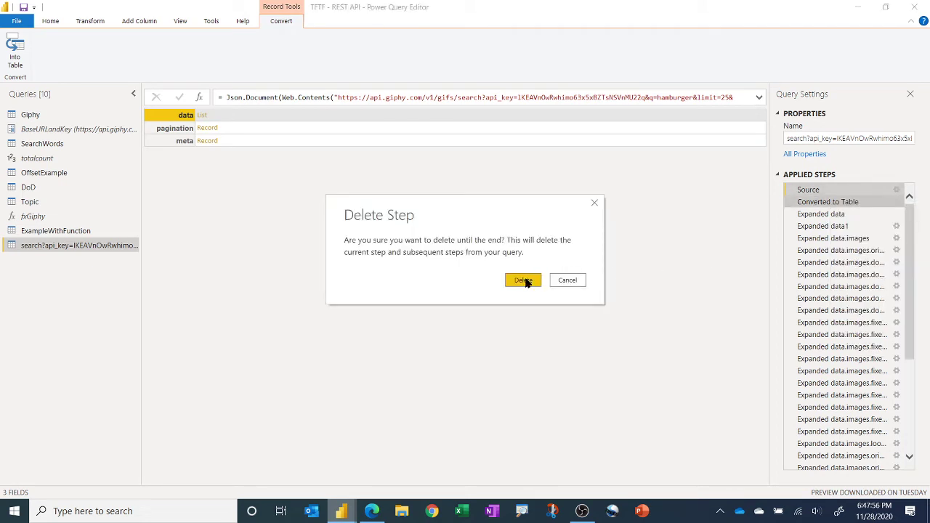
{"action": "left_click", "coordinate": [527, 282]}
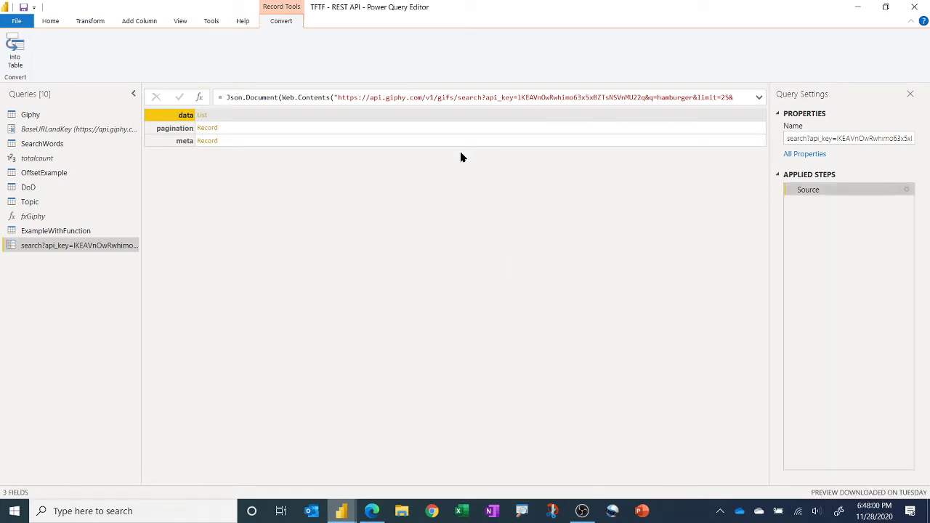
Step: Preview the contents of the pagination, meta and data entries in the Source step's API response
{"action": "left_click", "coordinate": [232, 132]}
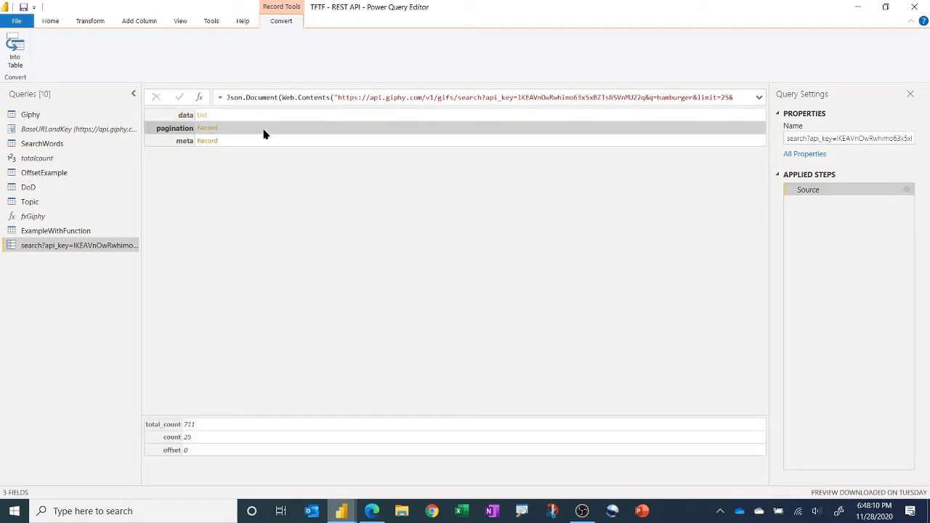
{"action": "left_click", "coordinate": [262, 143]}
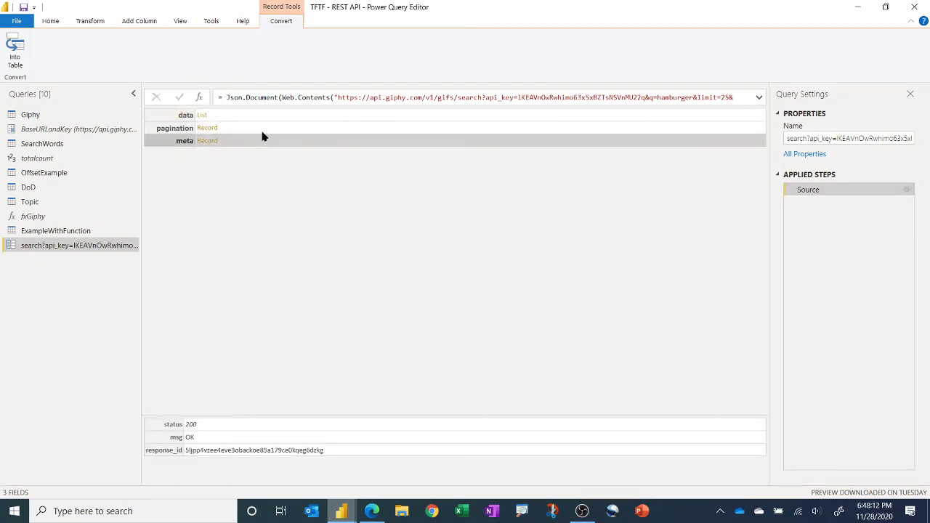
{"action": "left_click", "coordinate": [229, 129]}
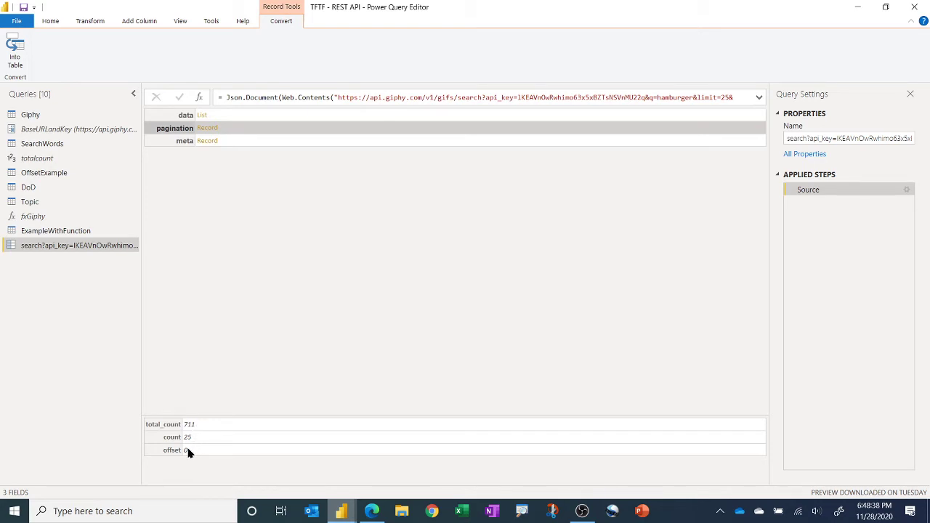
{"action": "left_click", "coordinate": [218, 116]}
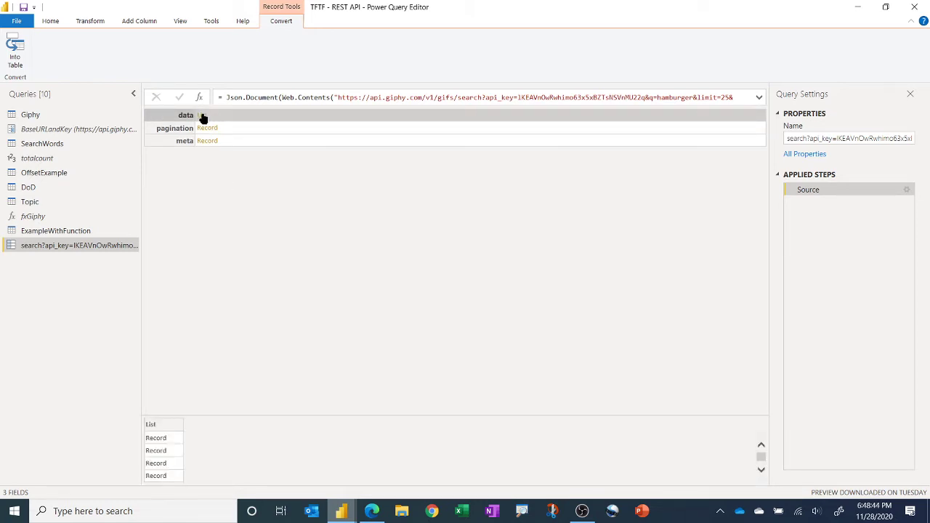
Step: Drill into the data list of the API response and convert it to a table with no delimiter and extra columns shown as errors
{"action": "left_click", "coordinate": [203, 116]}
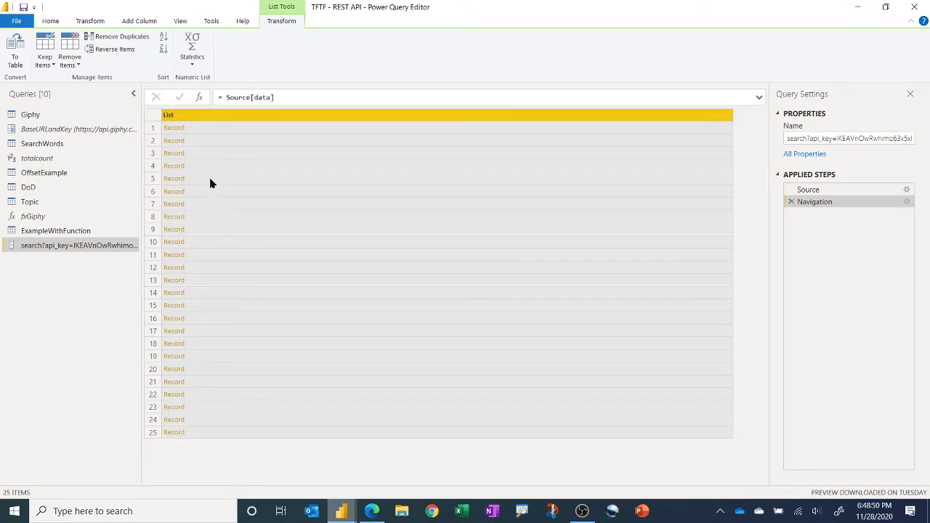
{"action": "left_click", "coordinate": [15, 54]}
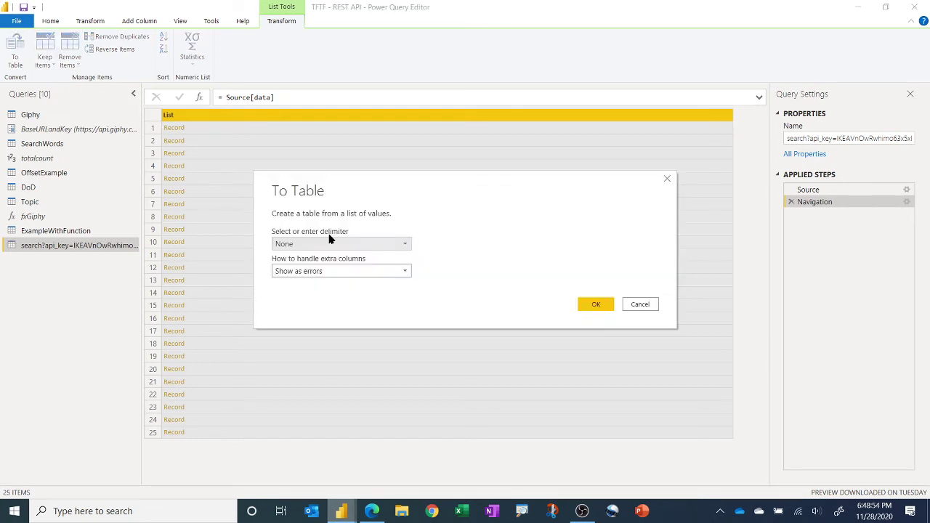
{"action": "left_click", "coordinate": [596, 309]}
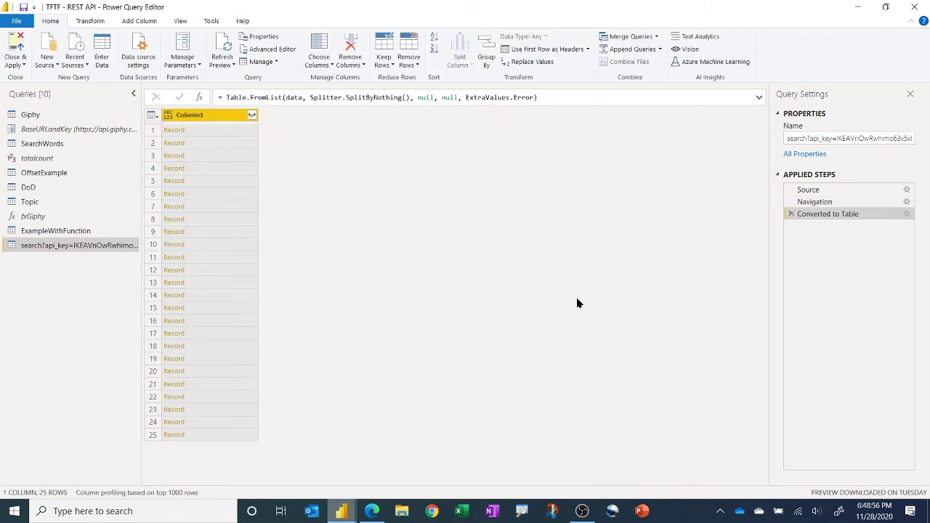
Step: Expand Column1 to only the title and images fields, without the original column name as prefix
{"action": "left_click", "coordinate": [251, 116]}
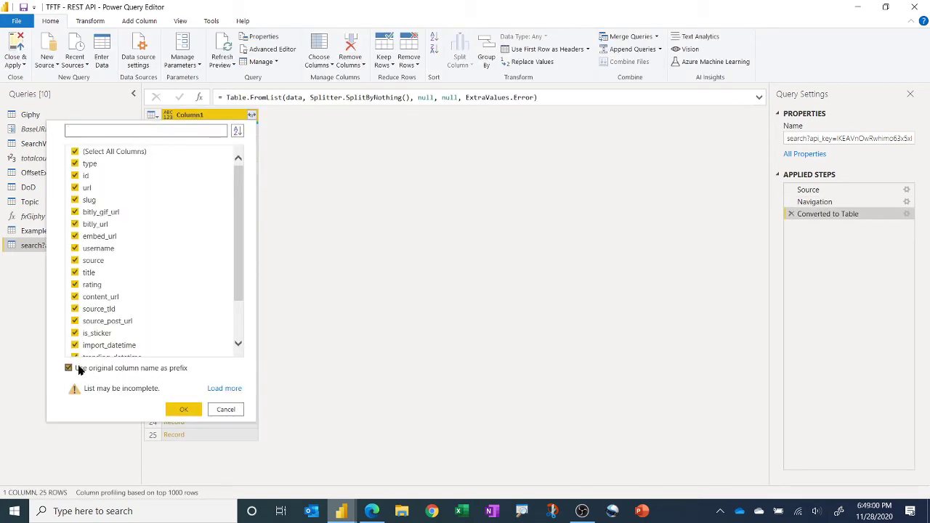
{"action": "left_click", "coordinate": [117, 371]}
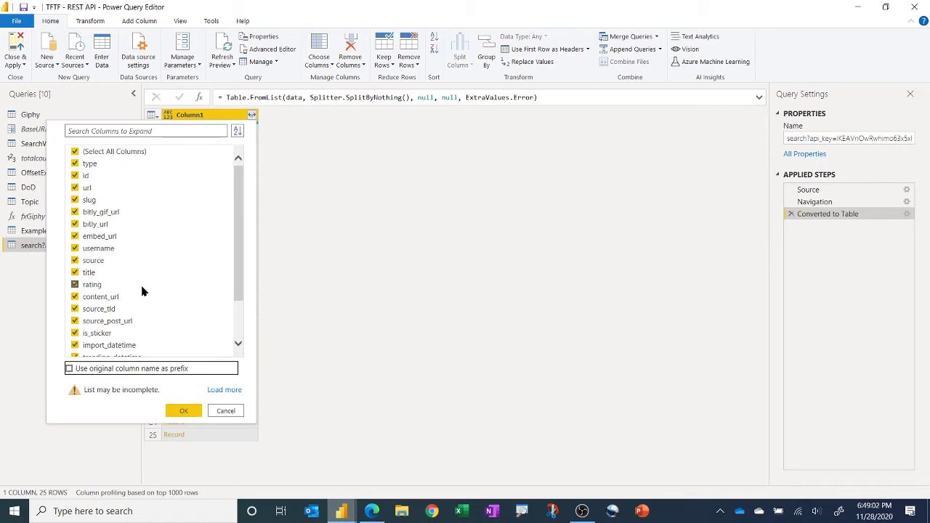
{"action": "left_click", "coordinate": [109, 151]}
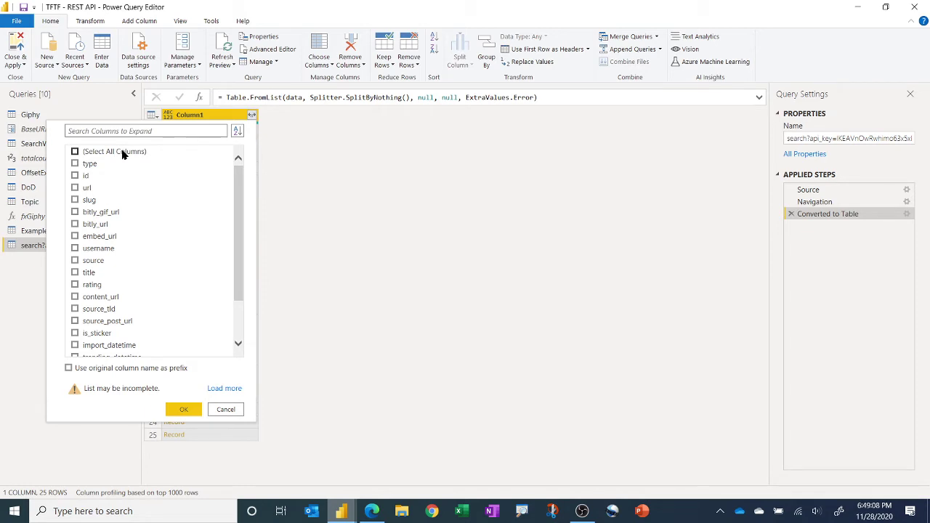
{"action": "scroll", "coordinate": [142, 210], "scroll_direction": "down", "scroll_amount": 1}
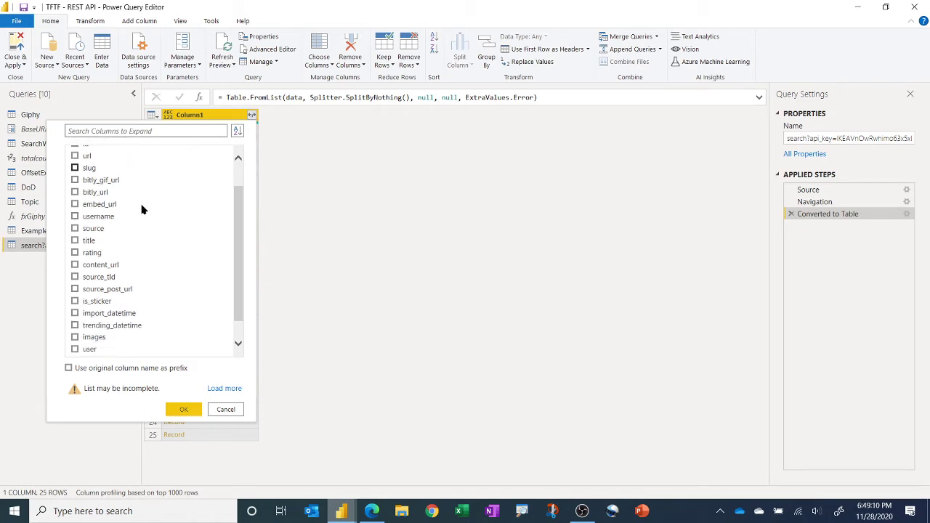
{"action": "left_click", "coordinate": [89, 243]}
{"action": "scroll", "coordinate": [141, 243], "scroll_direction": "down", "scroll_amount": 1}
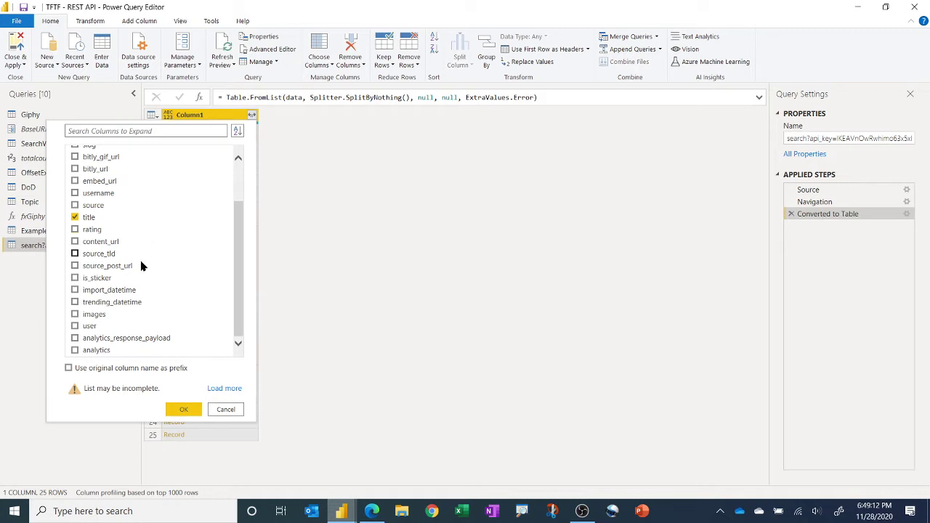
{"action": "left_click", "coordinate": [87, 316]}
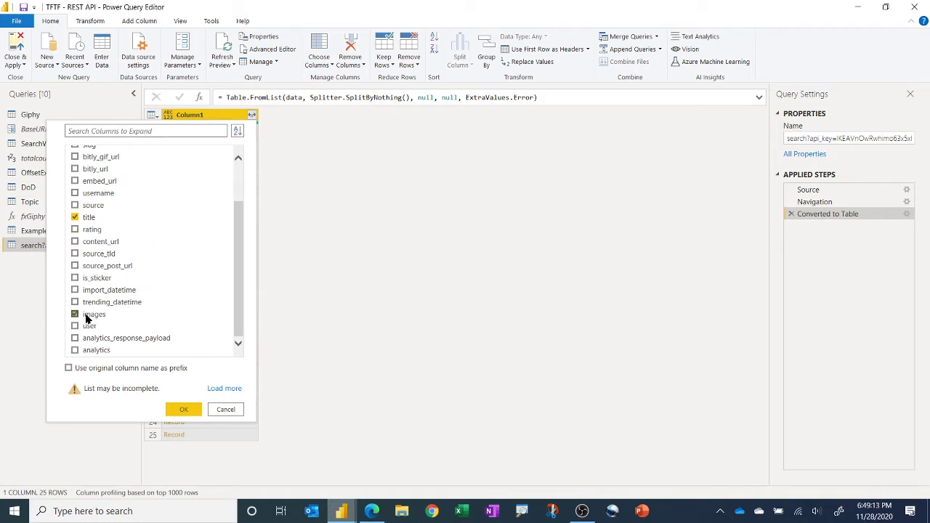
{"action": "left_click", "coordinate": [181, 411]}
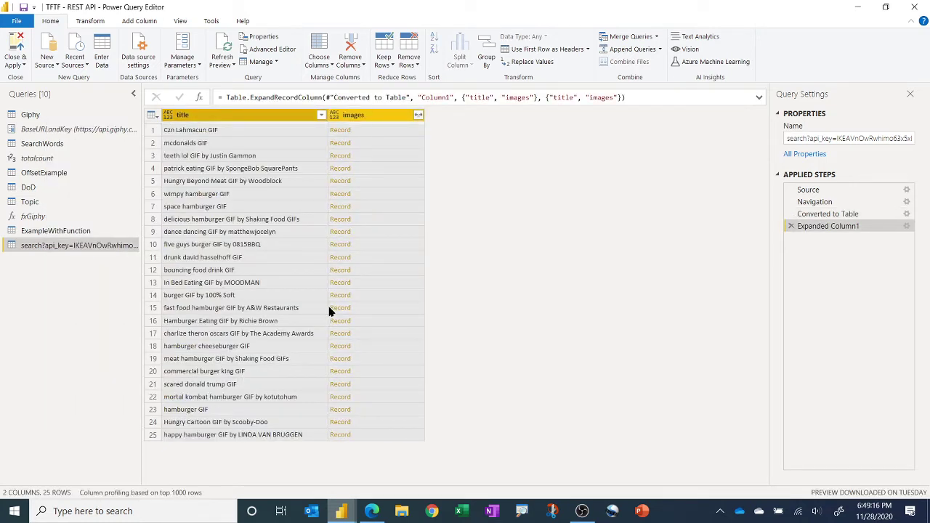
Step: Expand the images column to only its downsized record, and expand downsized to only its url field
{"action": "left_click", "coordinate": [419, 116]}
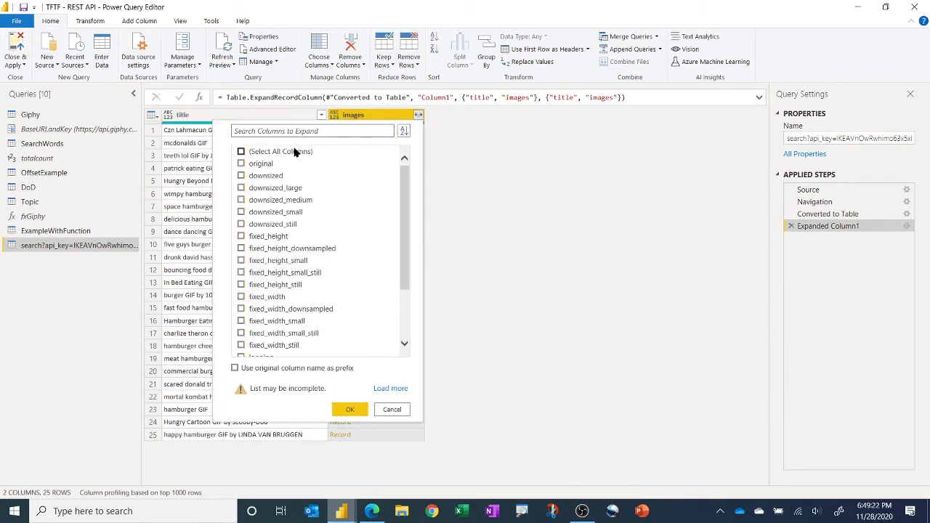
{"action": "left_click", "coordinate": [295, 151]}
{"action": "left_click", "coordinate": [268, 178]}
{"action": "left_click", "coordinate": [350, 409]}
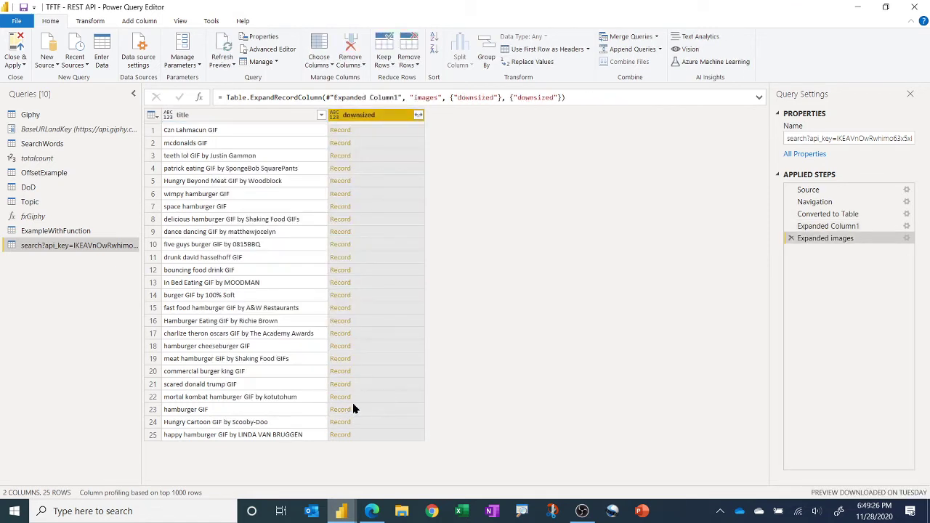
{"action": "left_click", "coordinate": [419, 116]}
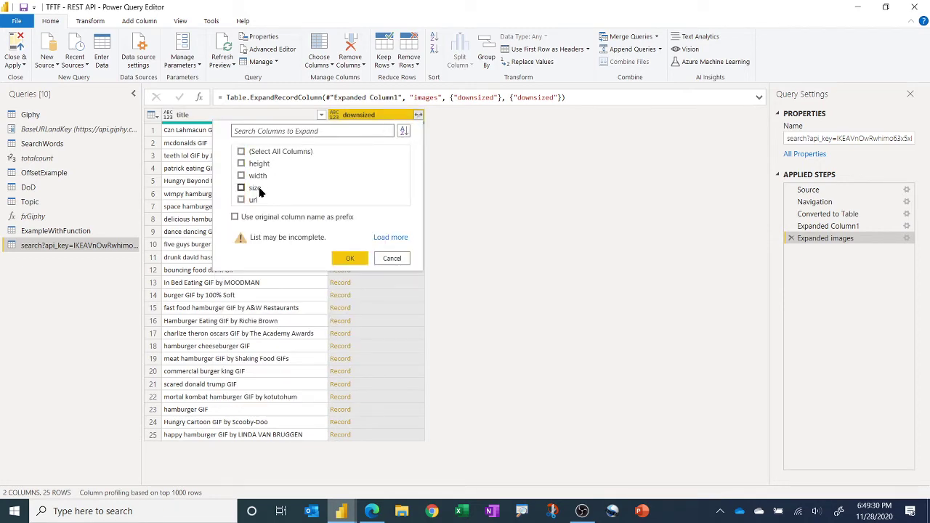
{"action": "left_click", "coordinate": [247, 200]}
{"action": "left_click", "coordinate": [350, 258]}
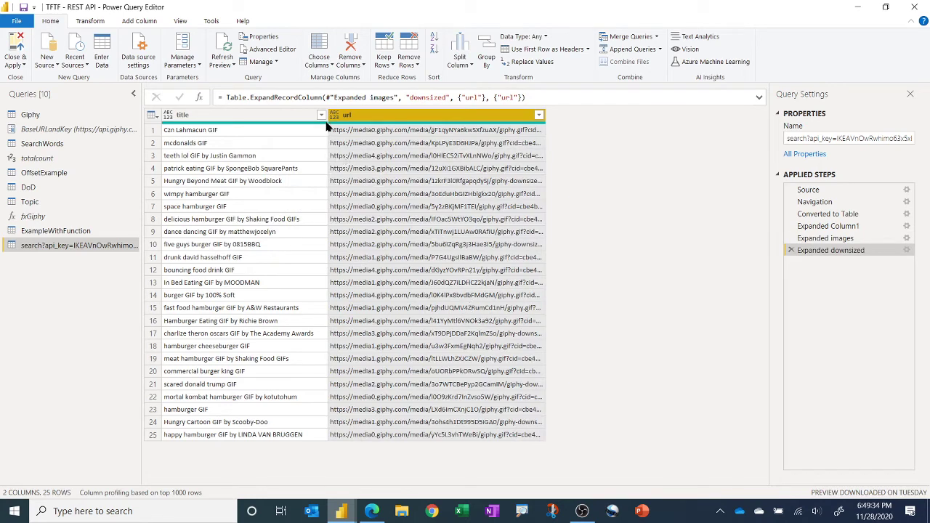
Step: Set the data type of the url and title columns to Text
{"action": "left_click", "coordinate": [335, 115]}
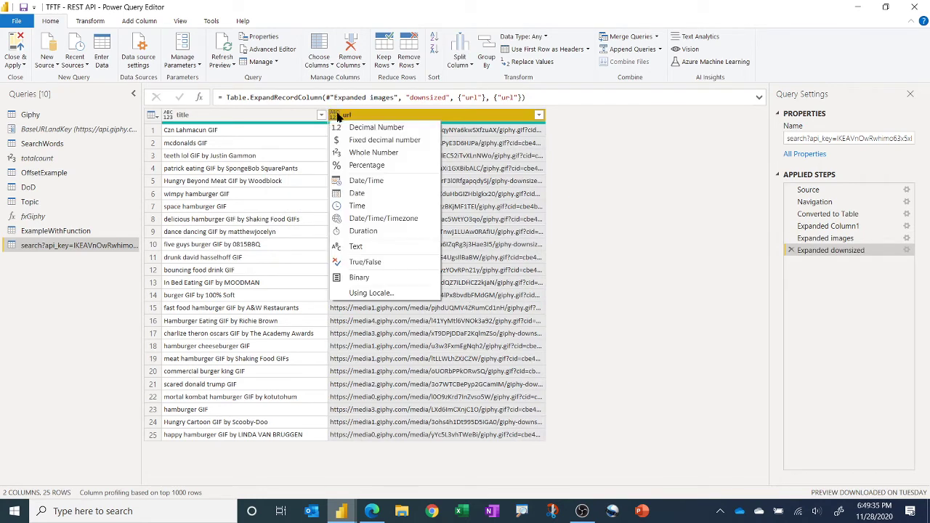
{"action": "left_click", "coordinate": [377, 247]}
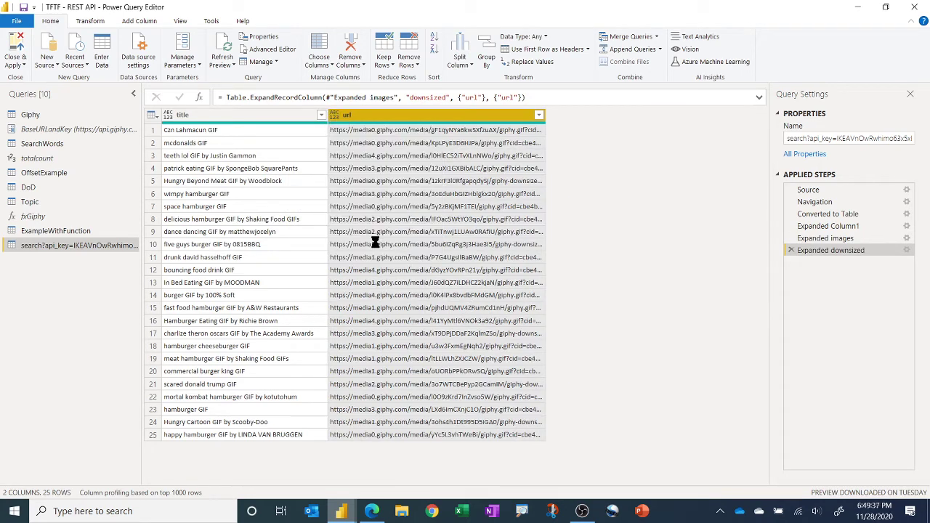
{"action": "left_click", "coordinate": [168, 115]}
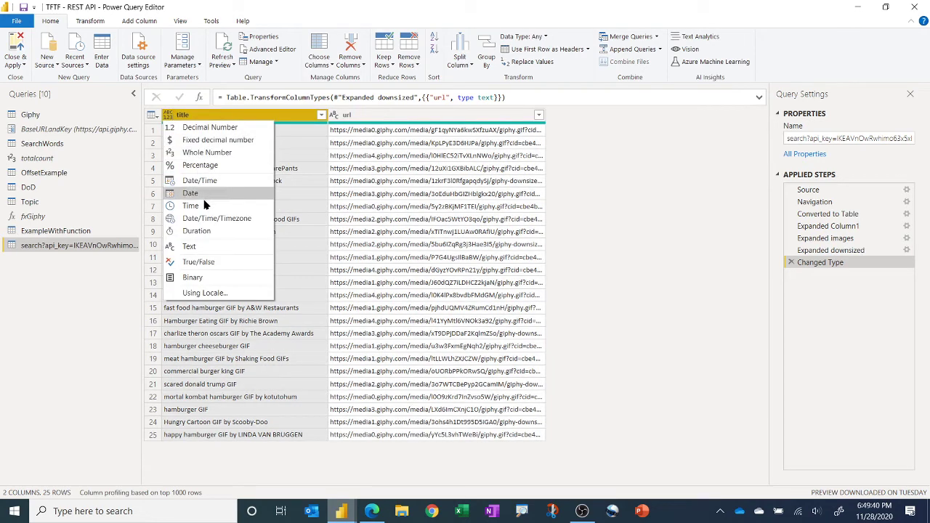
{"action": "left_click", "coordinate": [186, 246]}
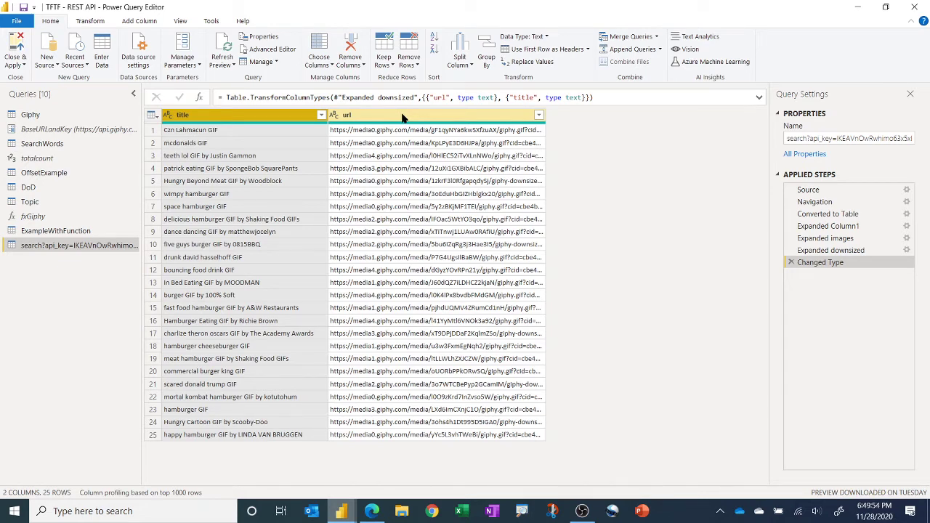
Step: Delete the hamburger search query generated from the GIPHY request URL and confirm its removal
{"action": "right_click", "coordinate": [85, 248]}
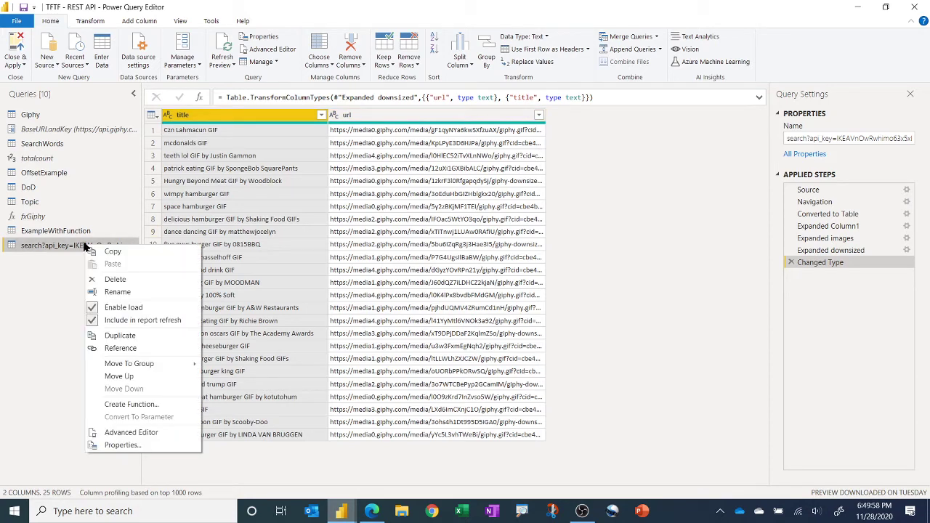
{"action": "left_click", "coordinate": [115, 280]}
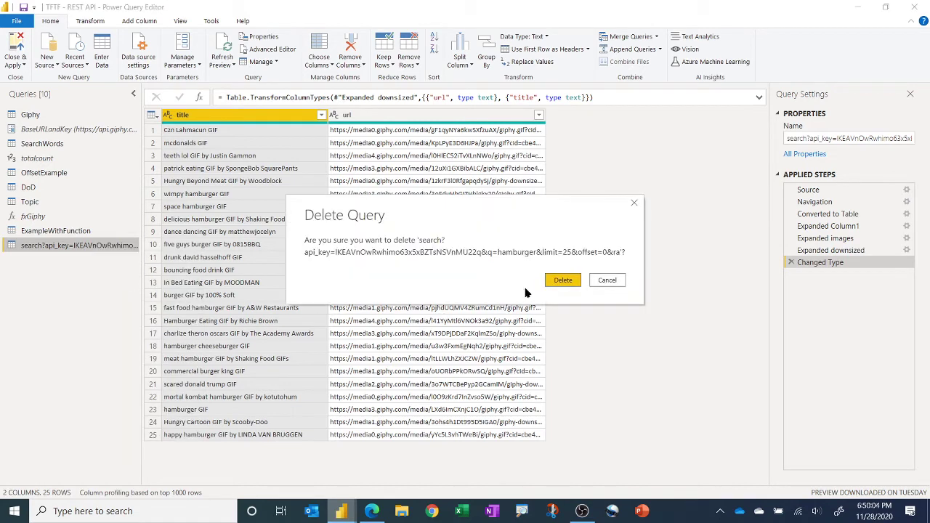
{"action": "left_click", "coordinate": [566, 280]}
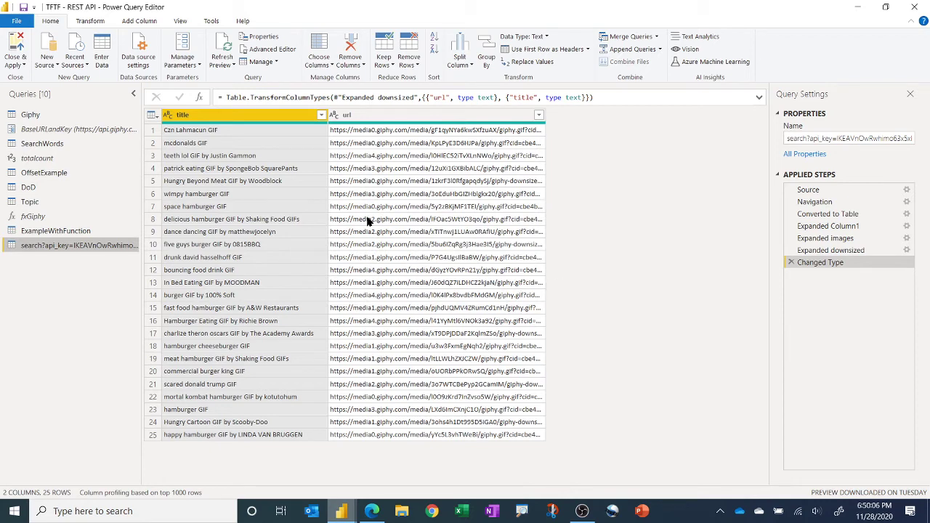
Step: Examine the complete Source step formula of the existing Giphy query
{"action": "left_click", "coordinate": [49, 115]}
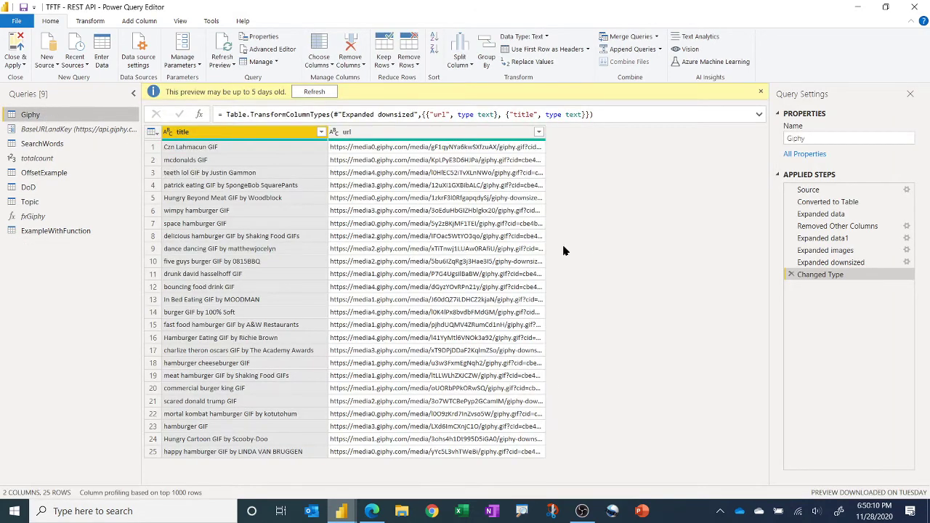
{"action": "left_click", "coordinate": [808, 190]}
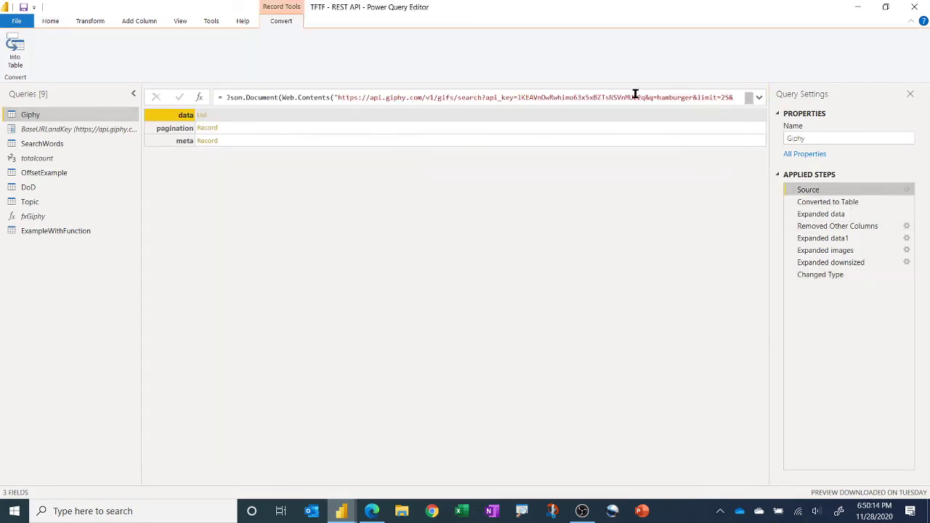
{"action": "left_click", "coordinate": [759, 98]}
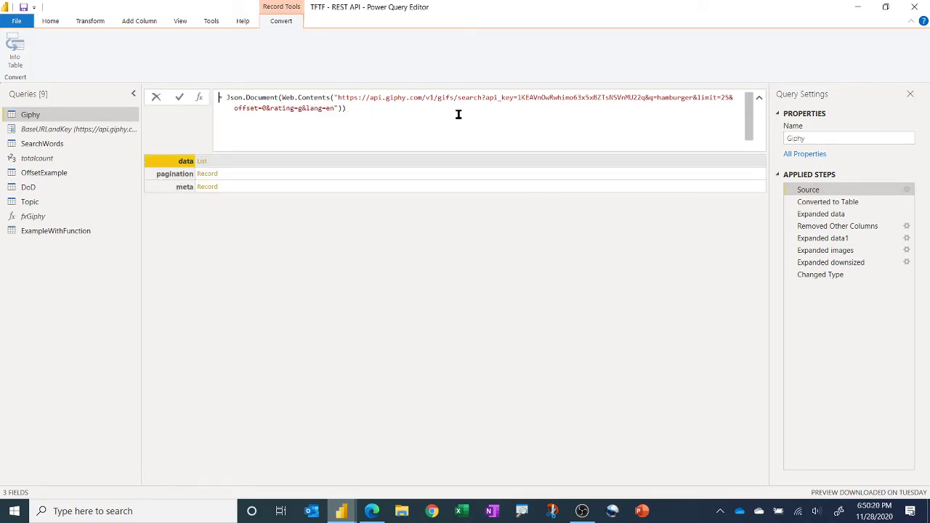
Step: Examine the full current value of the BaseURLandKey parameter through to its rating and language settings
{"action": "left_click", "coordinate": [99, 132]}
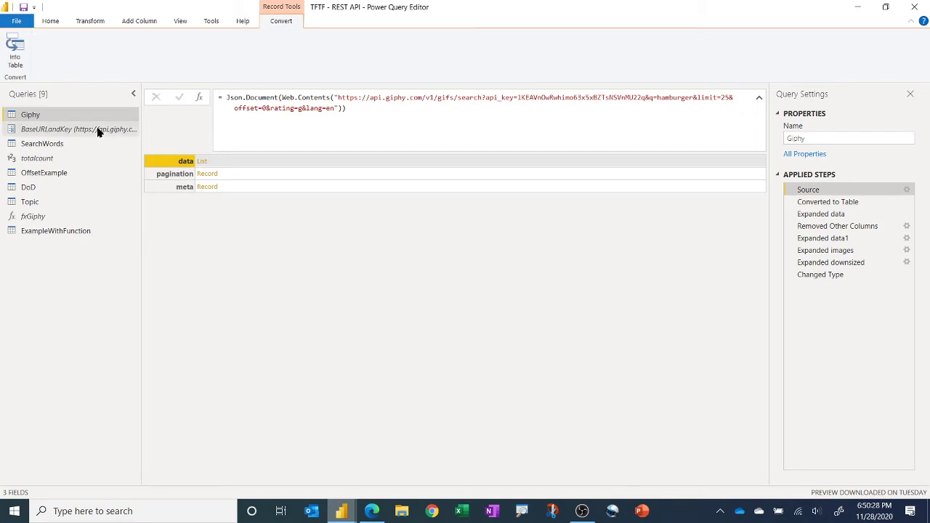
{"action": "left_click", "coordinate": [99, 132]}
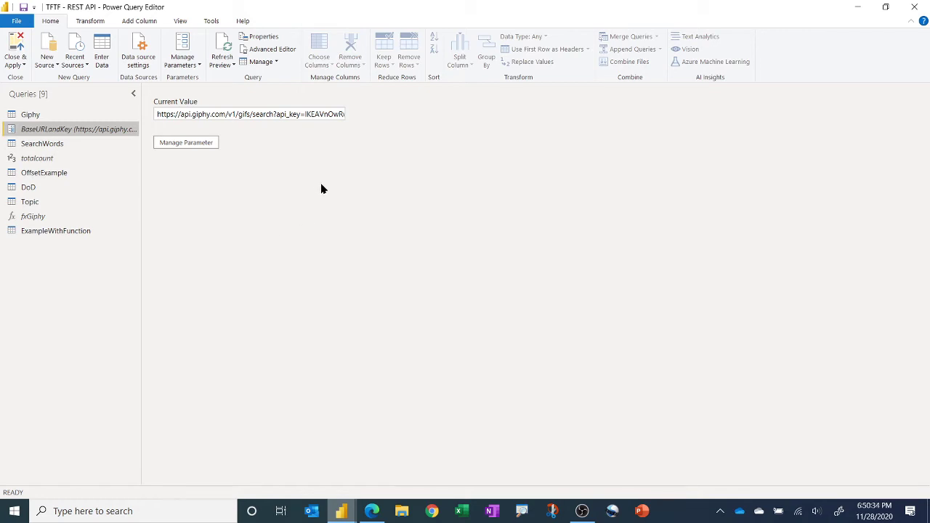
{"action": "left_click", "coordinate": [274, 117]}
{"action": "left_click_drag", "start_coordinate": [274, 116], "coordinate": [390, 120]}
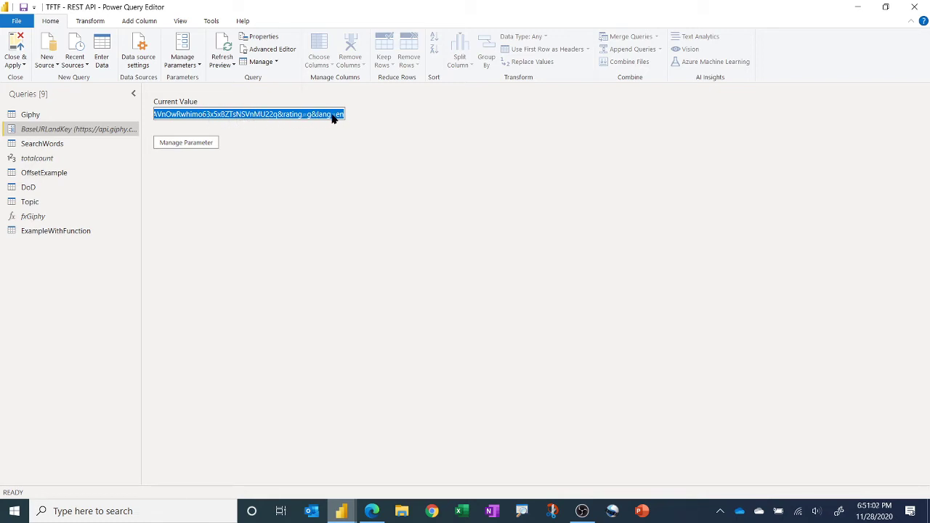
{"action": "left_click", "coordinate": [319, 139]}
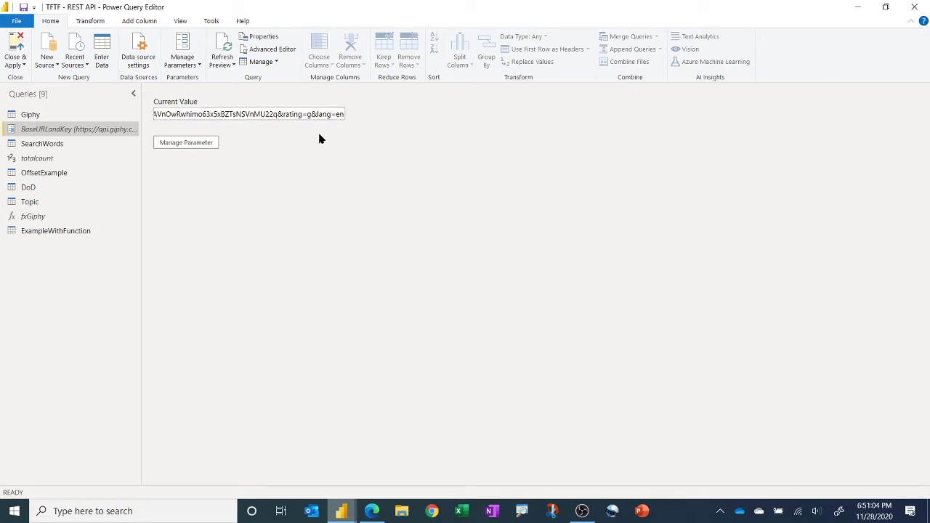
Step: Examine the SearchWords query's Source, Changed Type and Added Custom steps, including how the Web.Contents formula combines BaseURLandKey with SearchTerm
{"action": "left_click", "coordinate": [53, 147]}
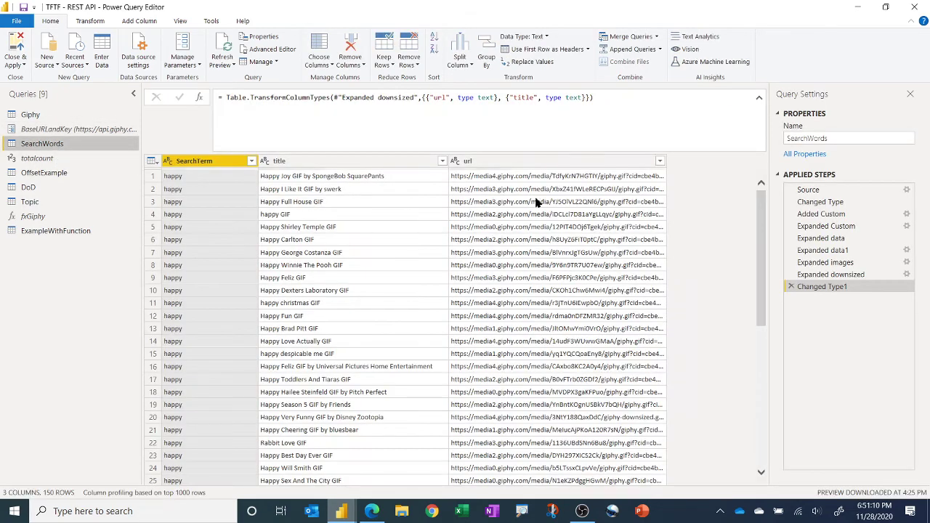
{"action": "left_click", "coordinate": [822, 192]}
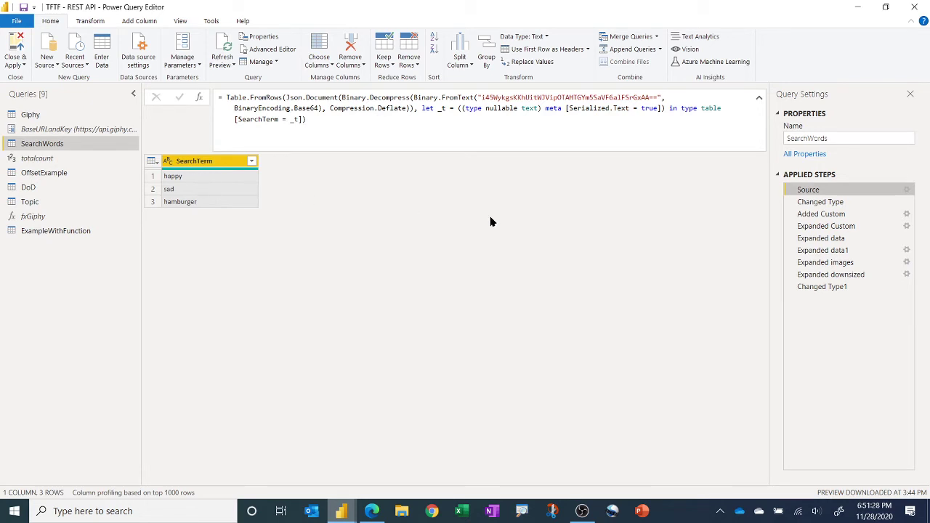
{"action": "left_click", "coordinate": [826, 205]}
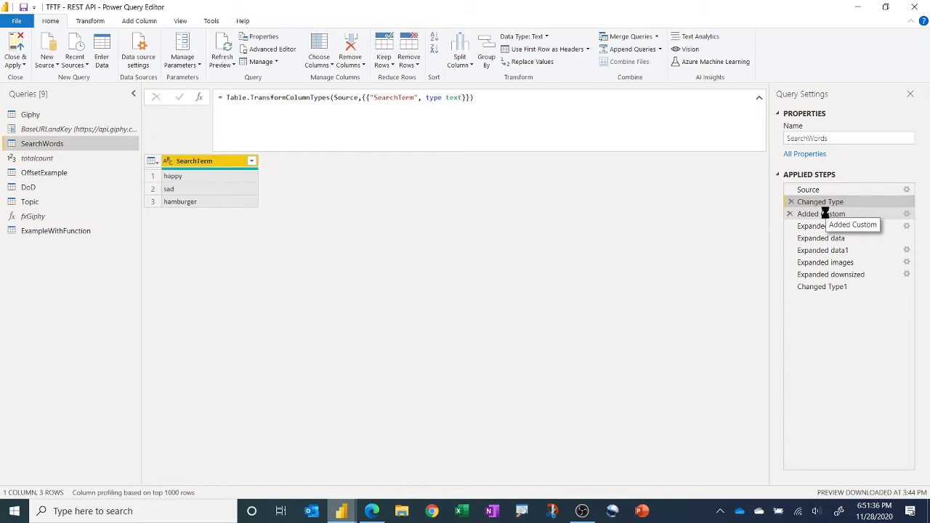
{"action": "left_click", "coordinate": [826, 215]}
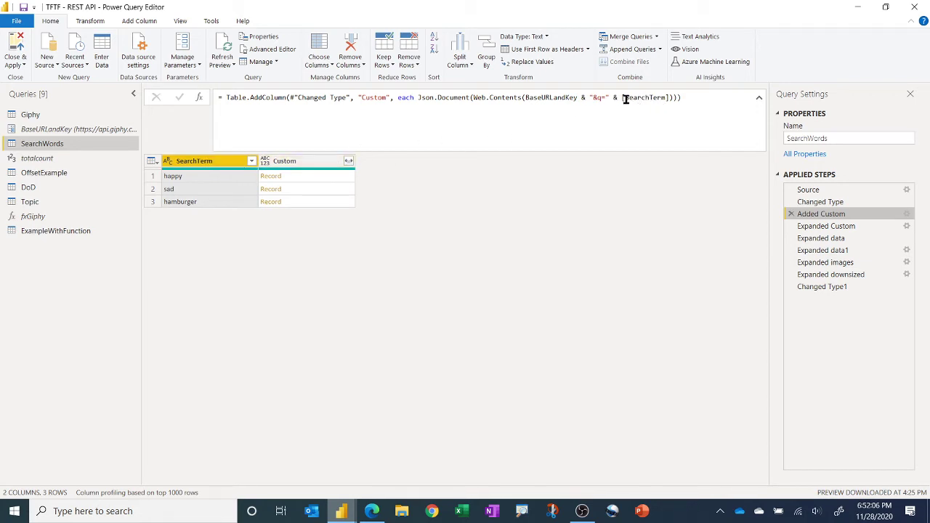
{"action": "left_click_drag", "start_coordinate": [622, 97], "coordinate": [668, 96]}
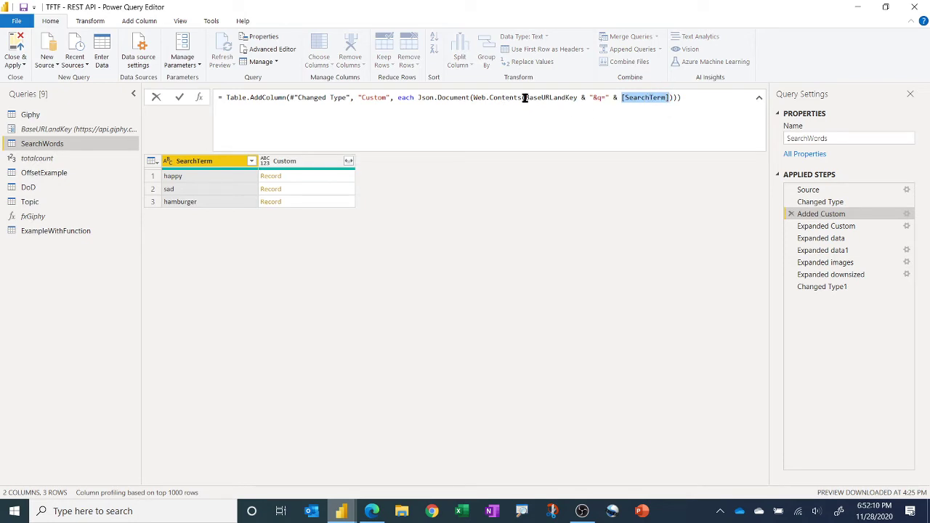
{"action": "left_click_drag", "start_coordinate": [528, 97], "coordinate": [580, 102]}
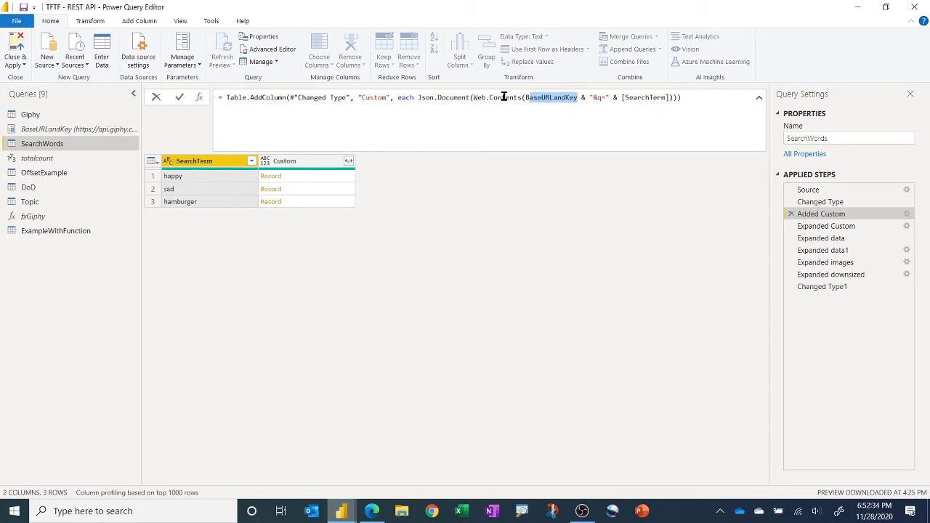
{"action": "mouse_move", "coordinate": [501, 100]}
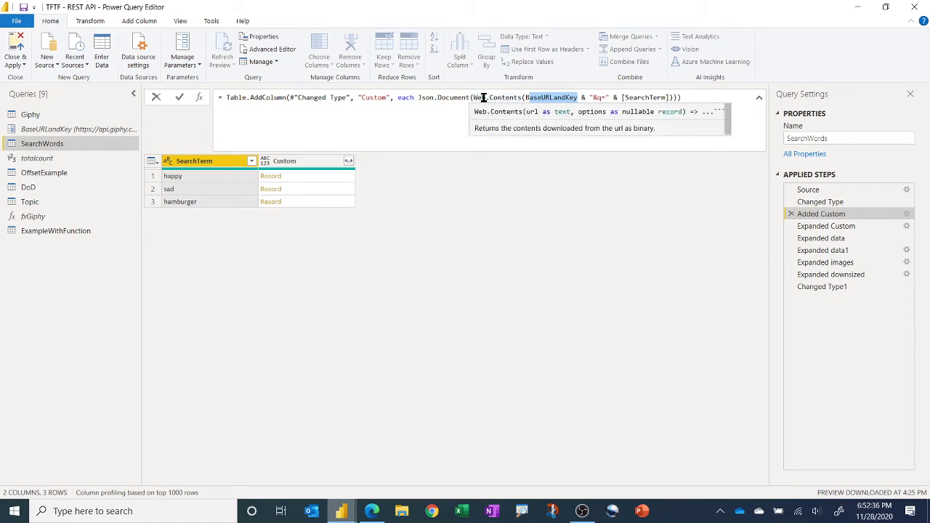
Step: Examine the Json.Document wrapper in SearchWords' Added Custom formula and the fields available for expansion in the Custom column, without expanding it
{"action": "left_click", "coordinate": [417, 96]}
{"action": "left_click_drag", "start_coordinate": [417, 97], "coordinate": [472, 96]}
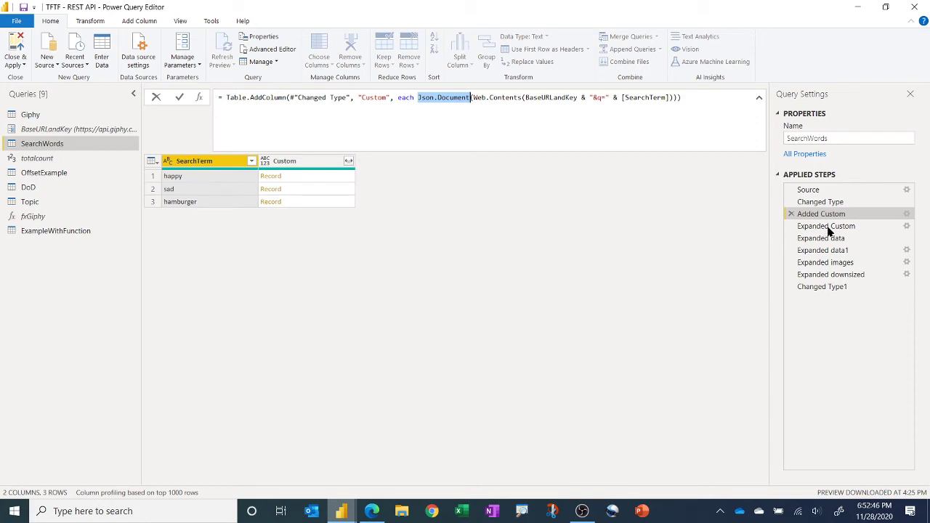
{"action": "left_click", "coordinate": [352, 163]}
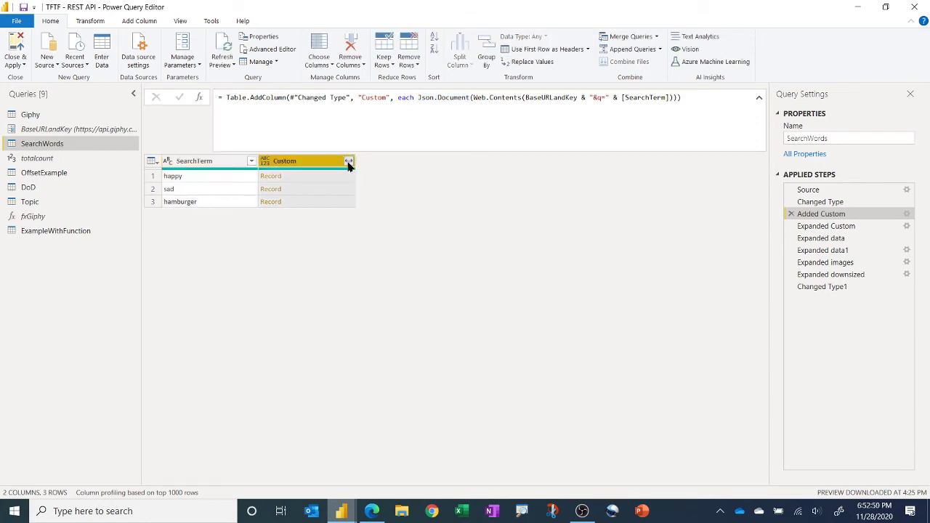
{"action": "left_click", "coordinate": [349, 162]}
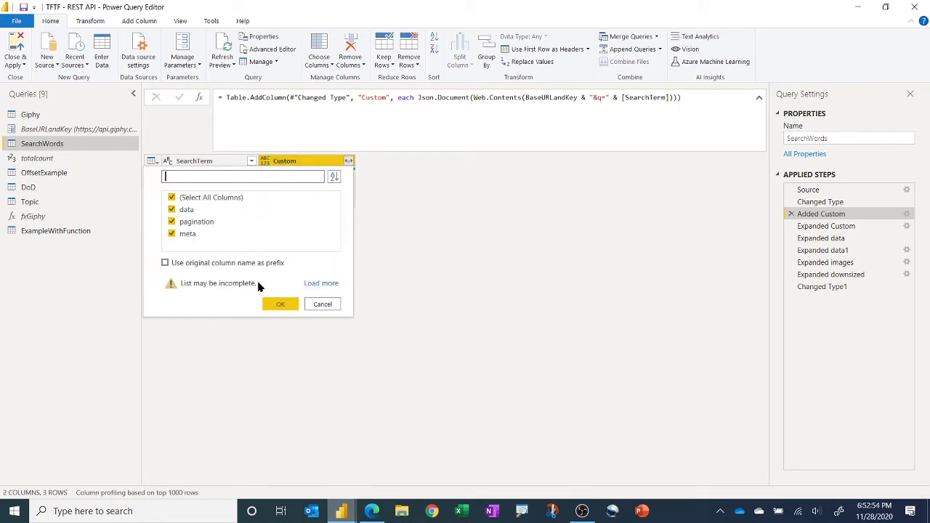
{"action": "left_click", "coordinate": [332, 305]}
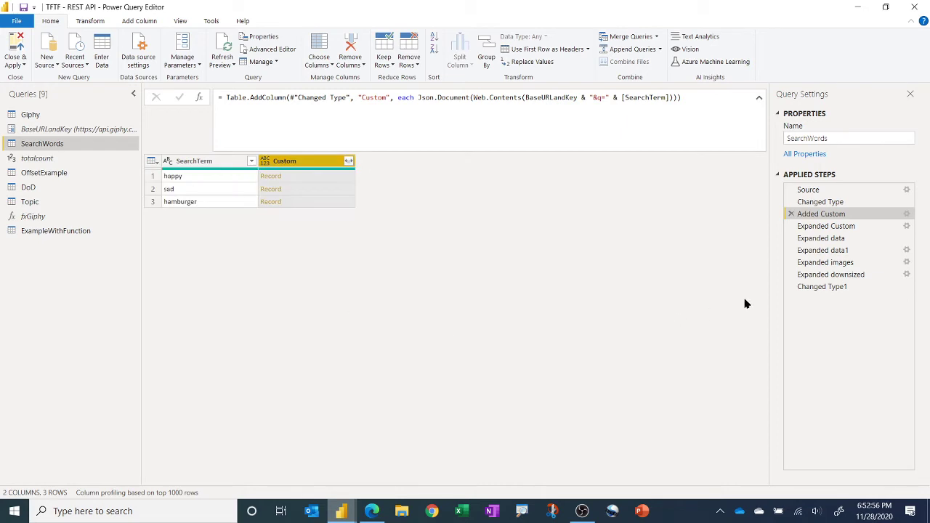
Step: Examine the SearchWords expansion steps in order, from Expanded Custom through Expanded downsized to the final Changed Type1
{"action": "left_click", "coordinate": [831, 226]}
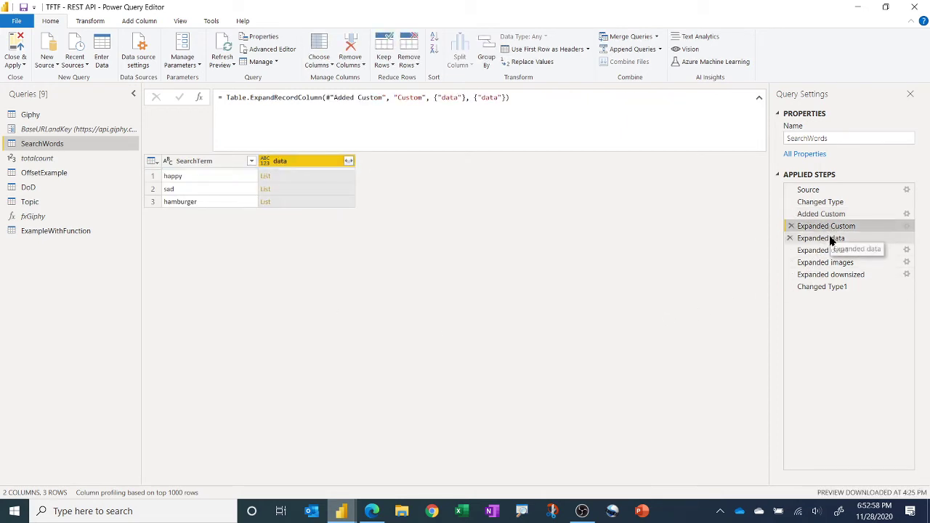
{"action": "left_click", "coordinate": [832, 238]}
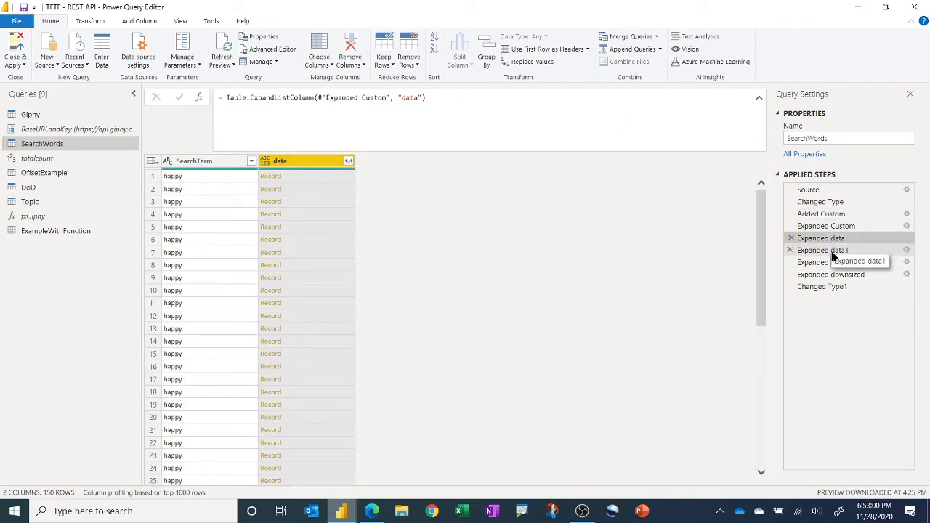
{"action": "left_click", "coordinate": [834, 253]}
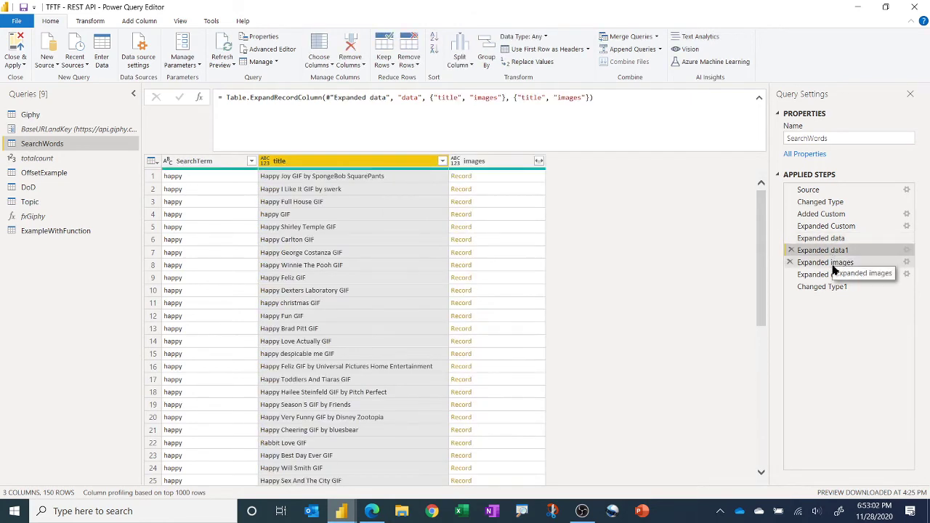
{"action": "left_click", "coordinate": [834, 264]}
{"action": "left_click", "coordinate": [836, 277]}
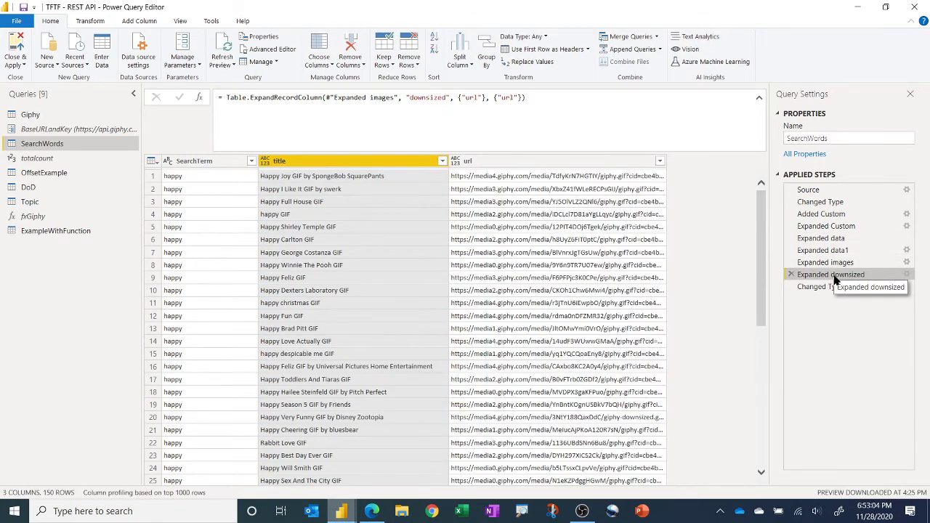
{"action": "left_click", "coordinate": [828, 287]}
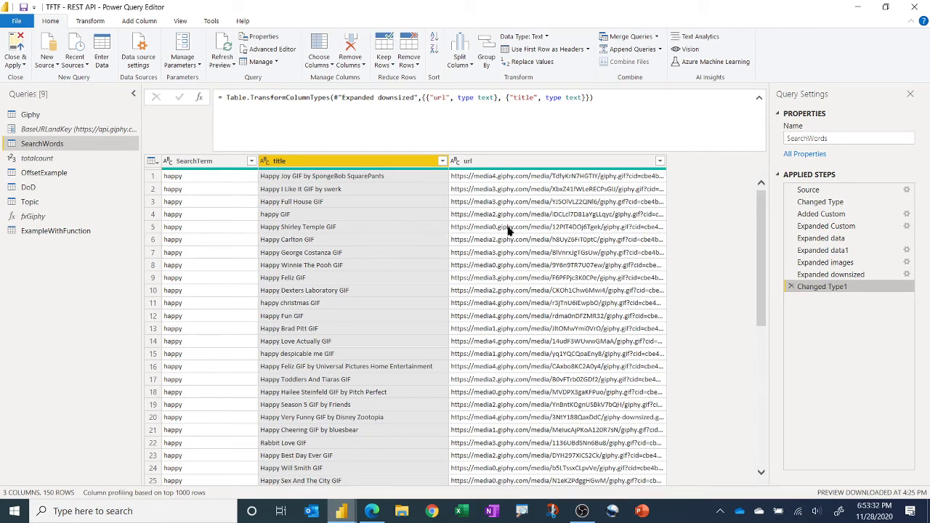
Step: Compare the SearchWords query's Source list of search terms with its Added Custom step, which holds a record for each term
{"action": "left_click", "coordinate": [829, 190]}
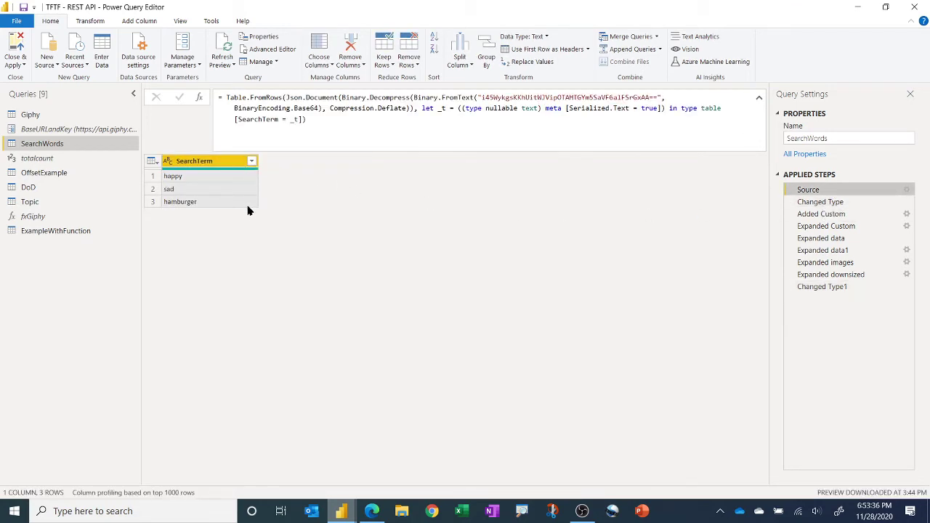
{"action": "left_click", "coordinate": [817, 215]}
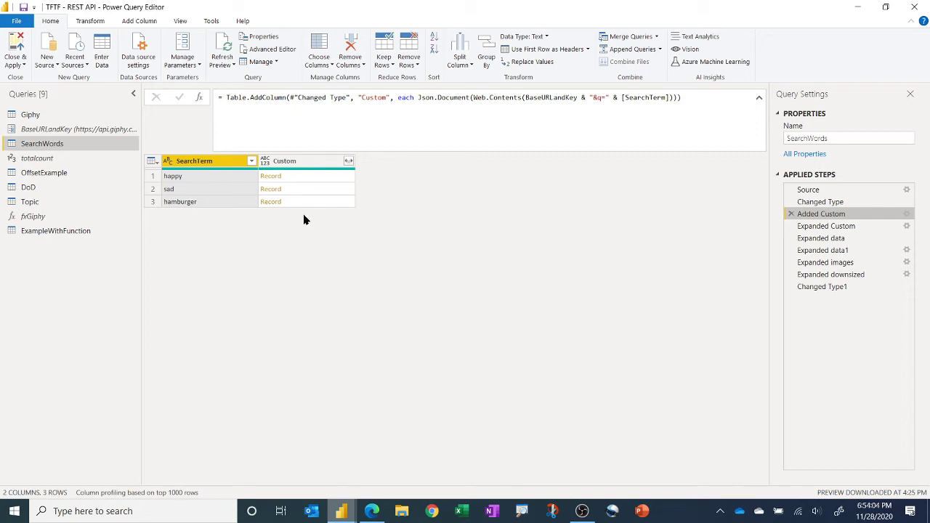
Step: Examine the totalcount query's Source formula, the contents of its pagination record and its Navigation step
{"action": "left_click", "coordinate": [94, 158]}
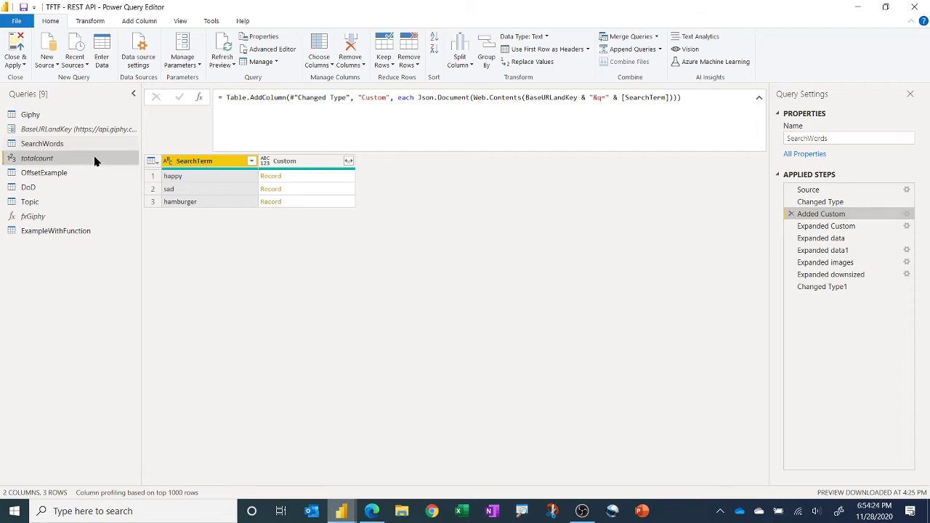
{"action": "left_click", "coordinate": [809, 191]}
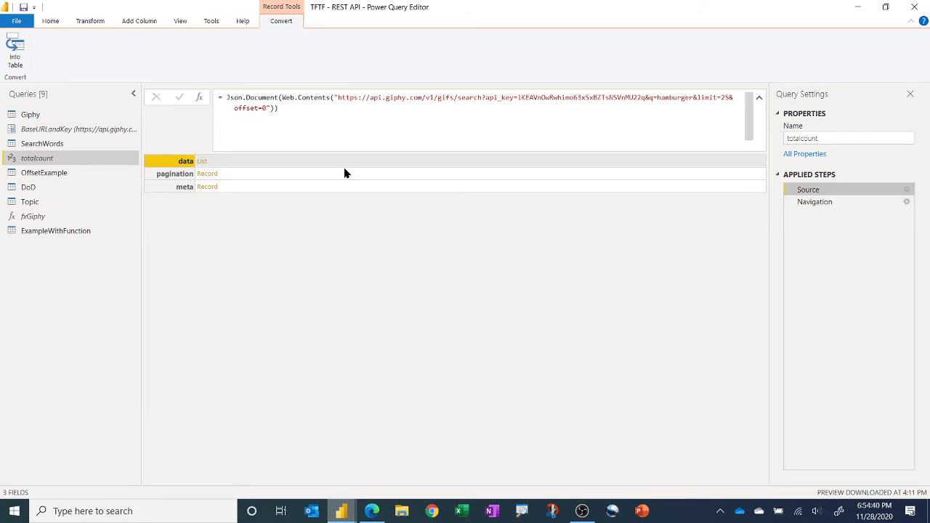
{"action": "left_click", "coordinate": [249, 175]}
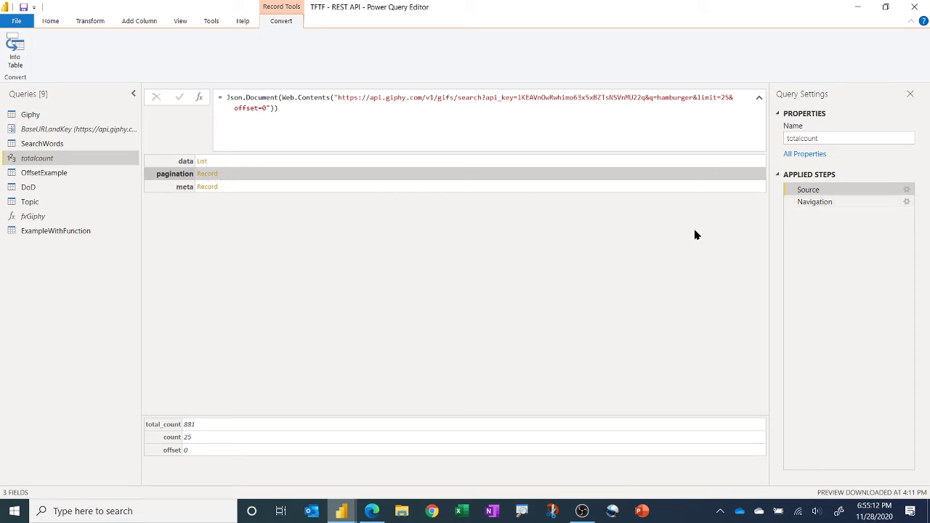
{"action": "left_click", "coordinate": [814, 205]}
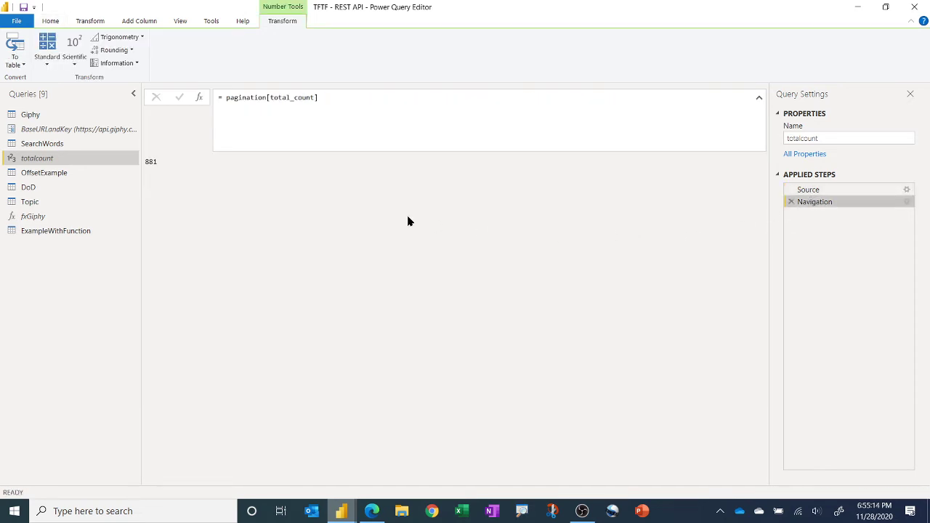
Step: Rebuild totalcount's Navigation step from Source by opening the pagination record, replacing the subsequent steps, and drilling down into total_count
{"action": "left_click", "coordinate": [820, 190]}
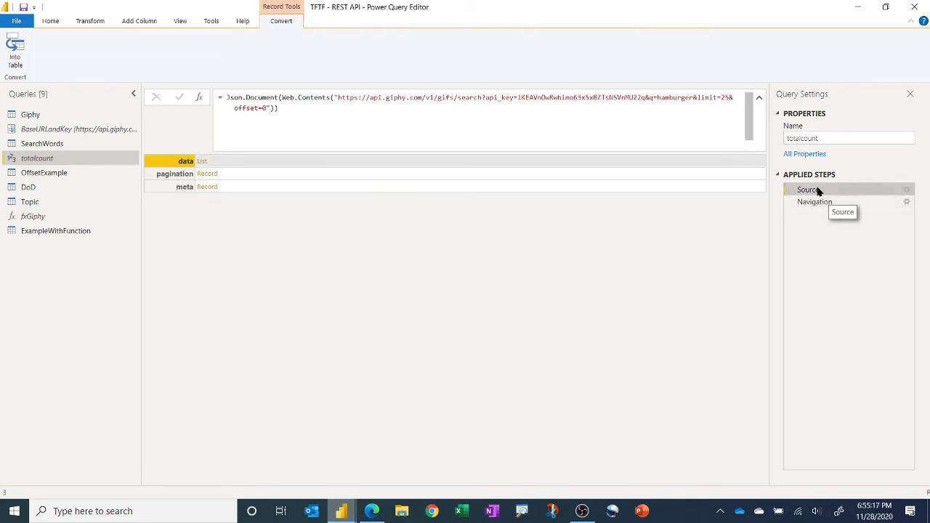
{"action": "left_click", "coordinate": [208, 174]}
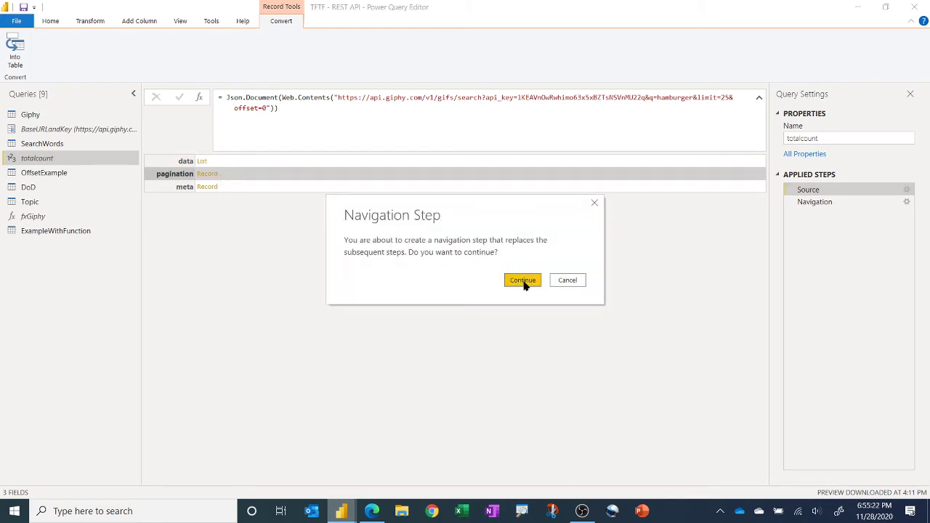
{"action": "left_click", "coordinate": [523, 282]}
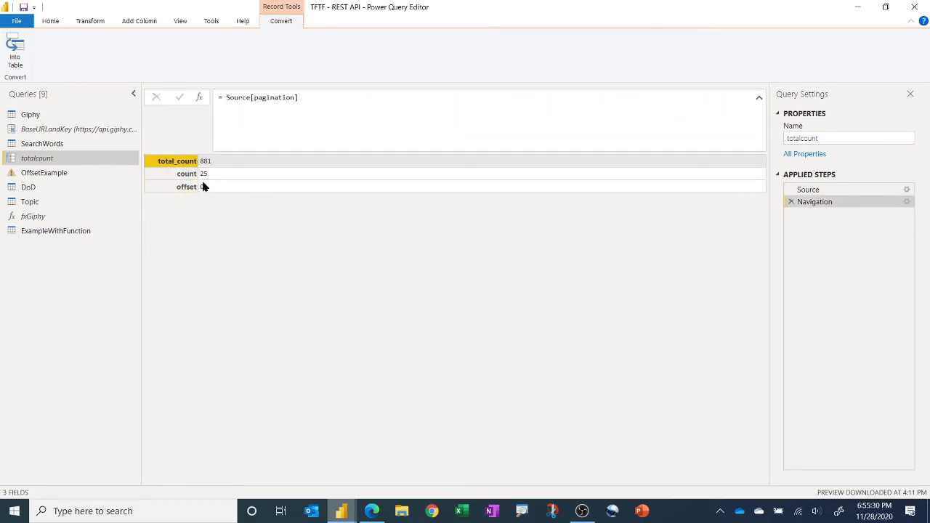
{"action": "right_click", "coordinate": [213, 163]}
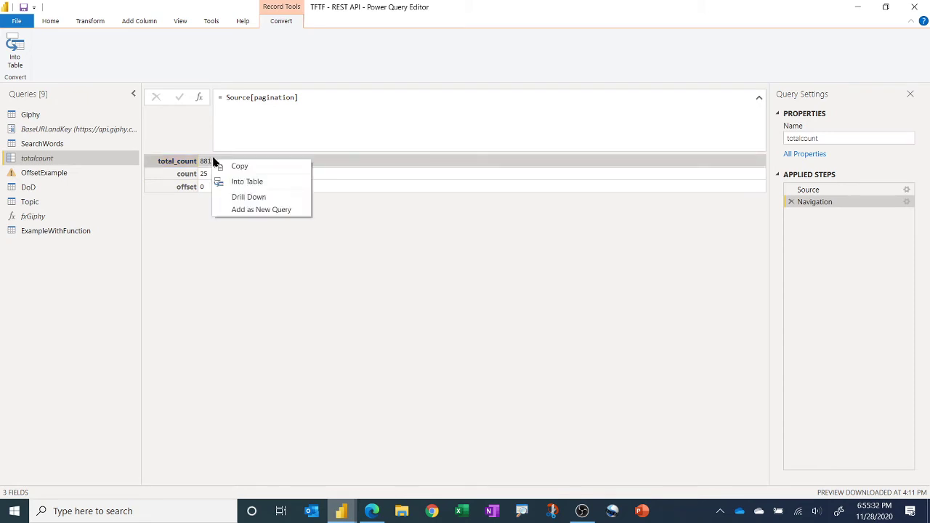
{"action": "left_click", "coordinate": [253, 197]}
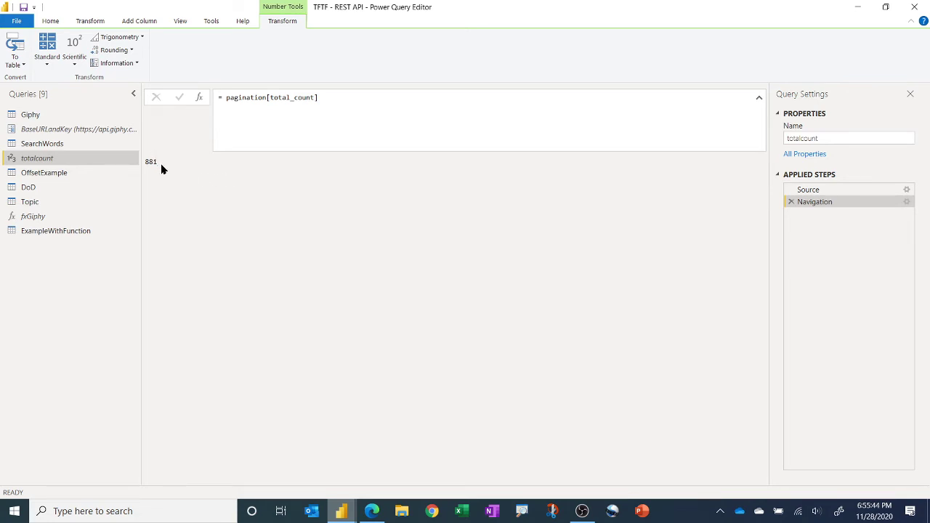
Step: Examine the OffsetExample query's List.Numbers source formula and how the offset list is converted to a table with a text column
{"action": "left_click", "coordinate": [55, 174]}
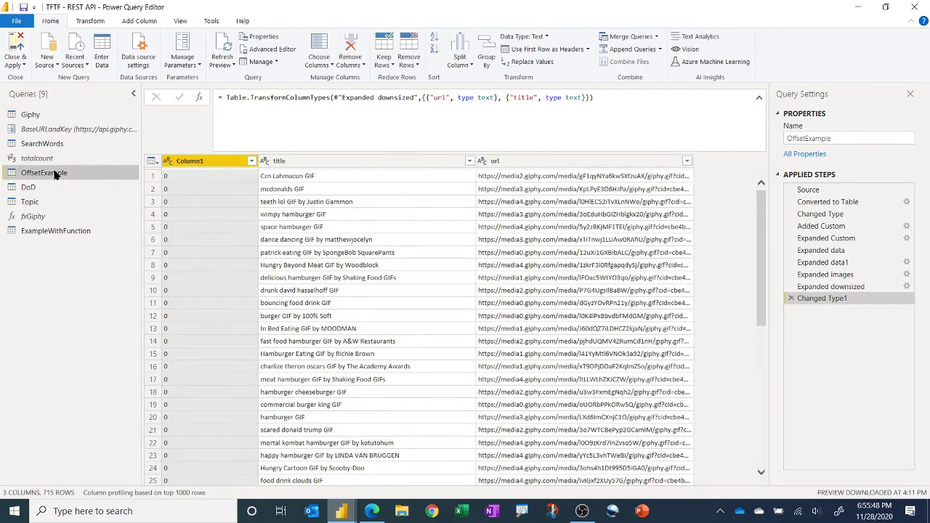
{"action": "left_click", "coordinate": [808, 190]}
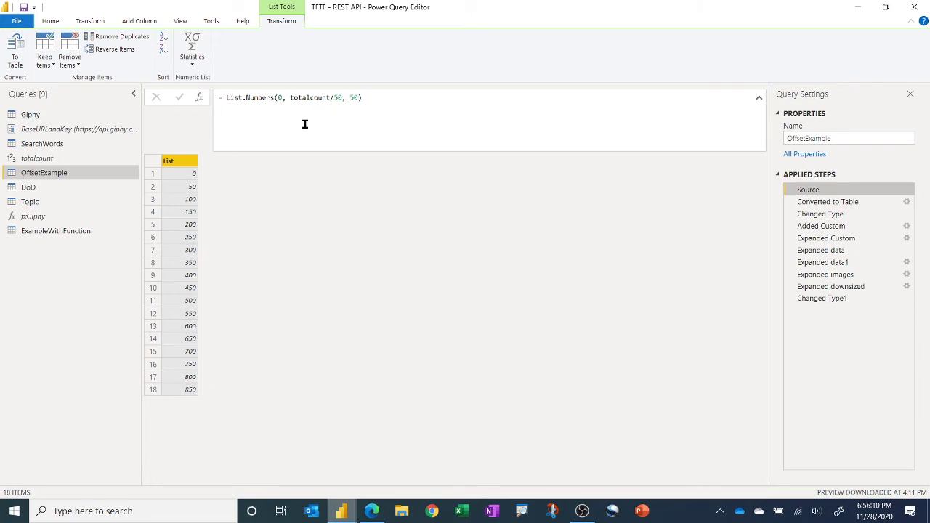
{"action": "left_click", "coordinate": [353, 98]}
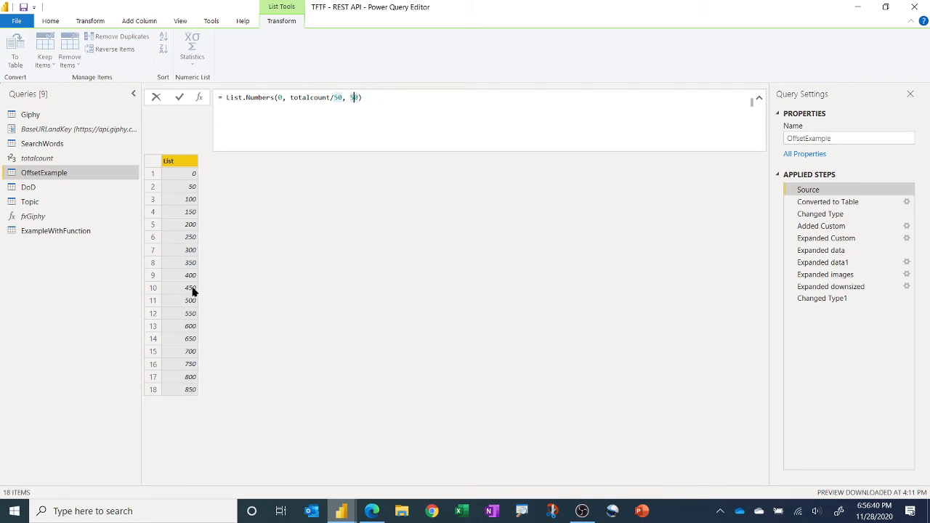
{"action": "left_click", "coordinate": [827, 202]}
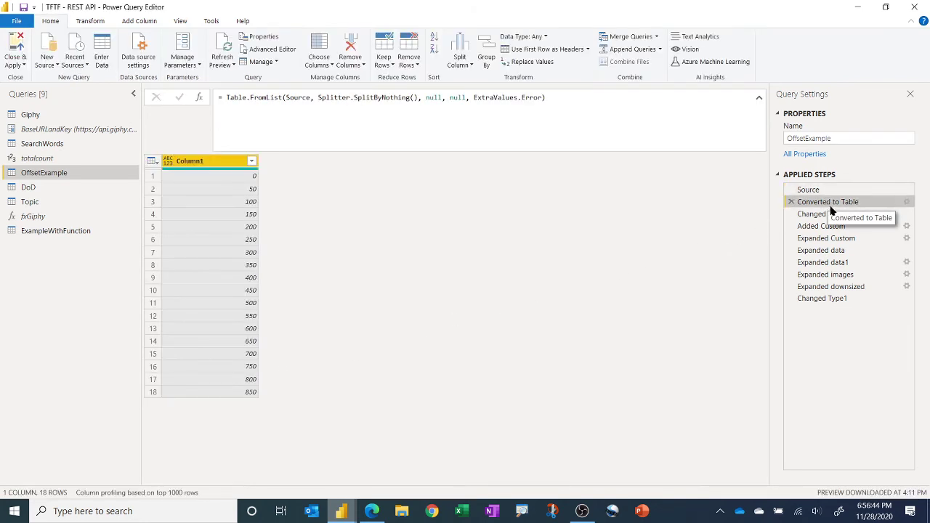
{"action": "left_click", "coordinate": [832, 214]}
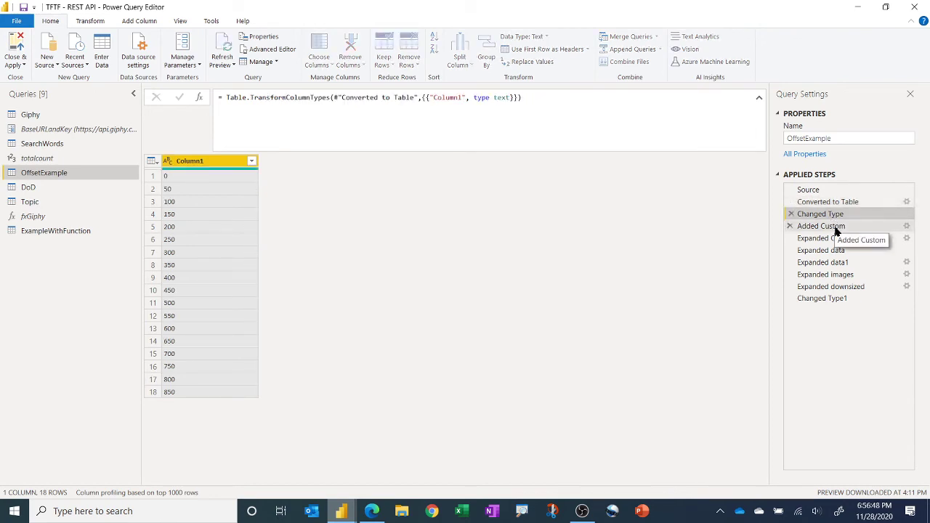
Step: Examine OffsetExample's Added Custom request formula with its limit and offset settings, and the expansion steps through Changed Type1
{"action": "left_click", "coordinate": [836, 230]}
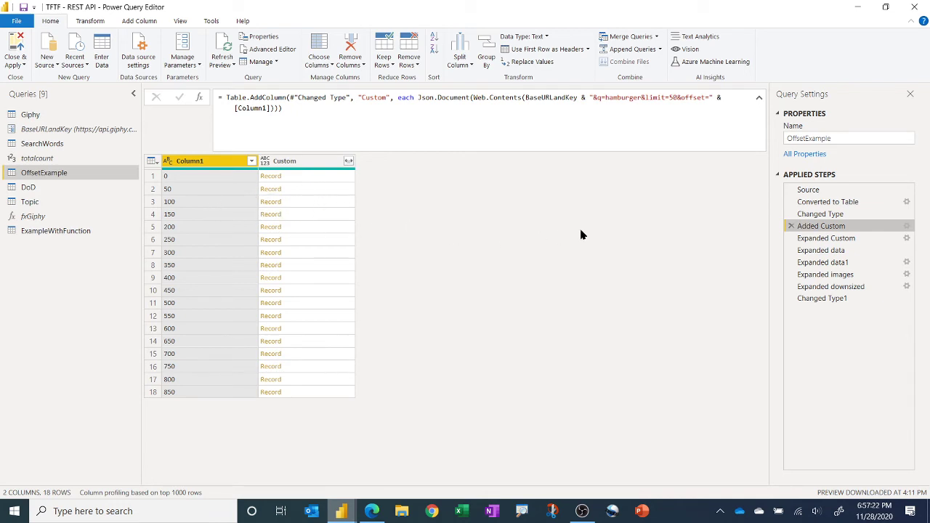
{"action": "left_click", "coordinate": [833, 242]}
{"action": "left_click", "coordinate": [833, 252]}
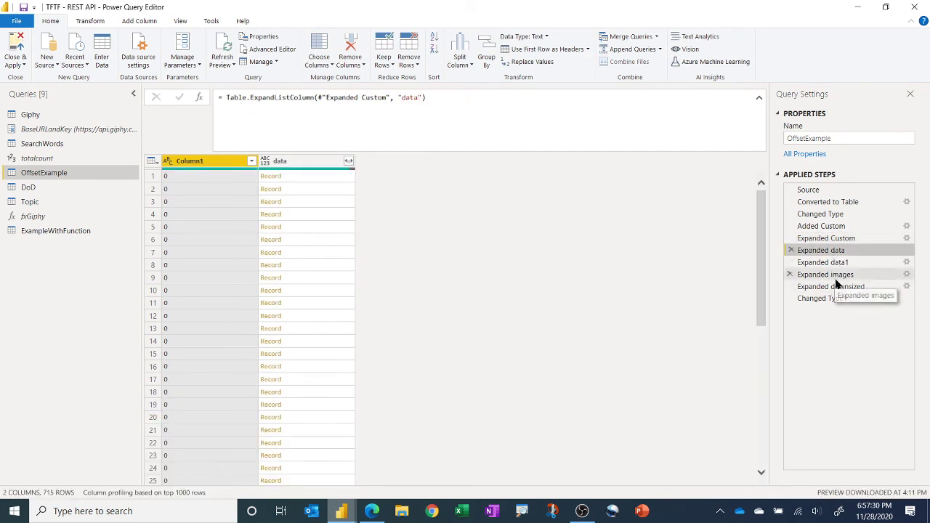
{"action": "left_click", "coordinate": [834, 299]}
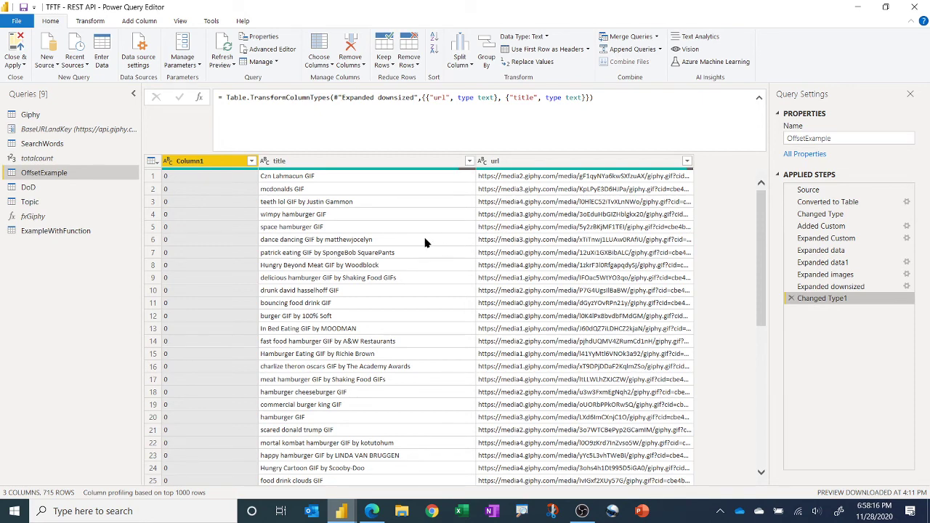
Step: Examine the full M code of the fxGiphy function in the Advanced Editor, including its searchword parameter, and close the editor
{"action": "left_click", "coordinate": [107, 221]}
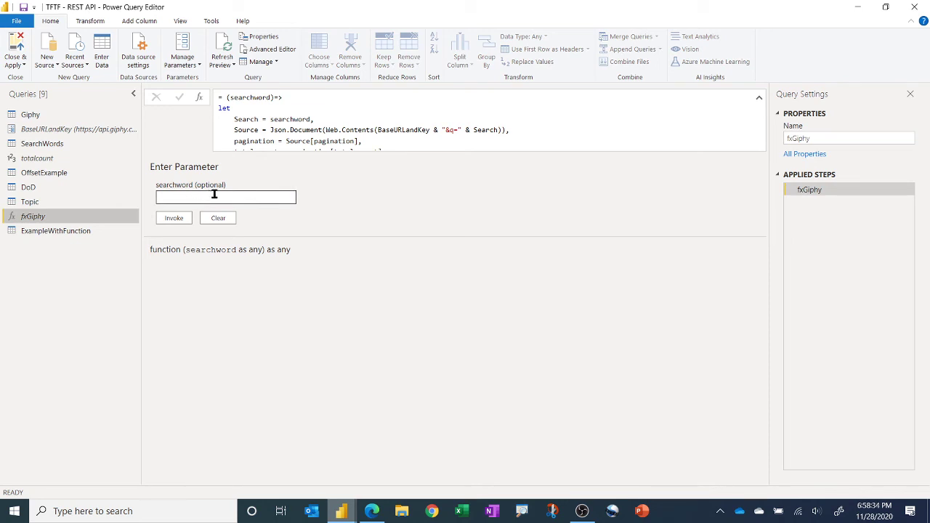
{"action": "left_click", "coordinate": [279, 48]}
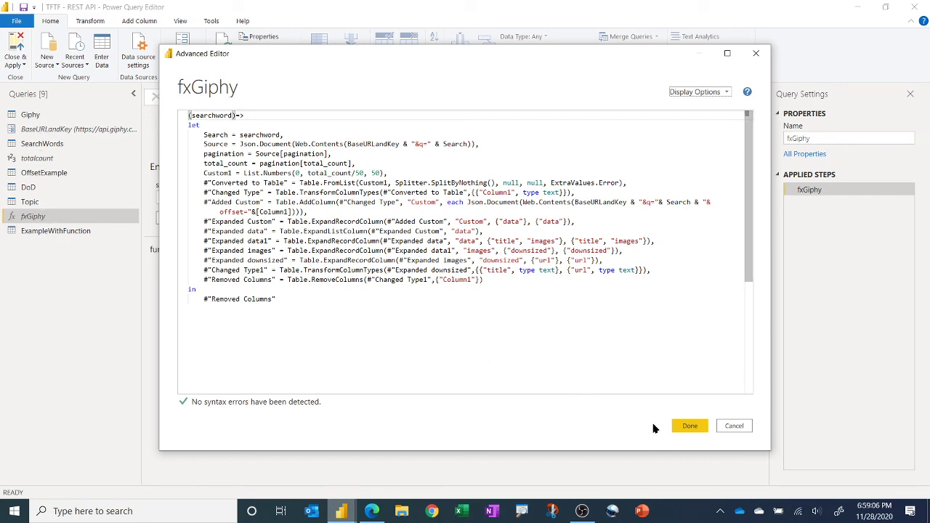
{"action": "left_click", "coordinate": [691, 427]}
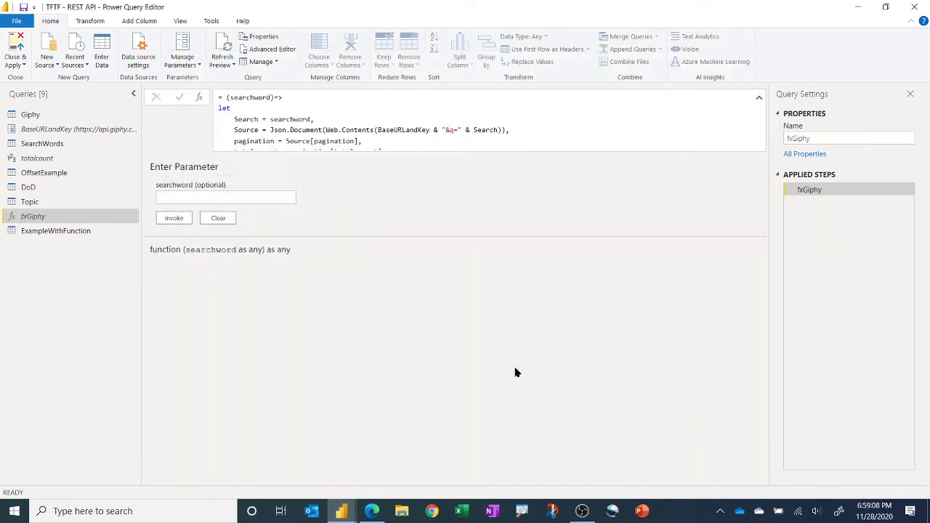
Step: Examine ExampleWithFunction's Source, Changed Type and Invoked Custom Function steps, and bring up the commands for adding a column by invoking a custom function
{"action": "left_click", "coordinate": [58, 228]}
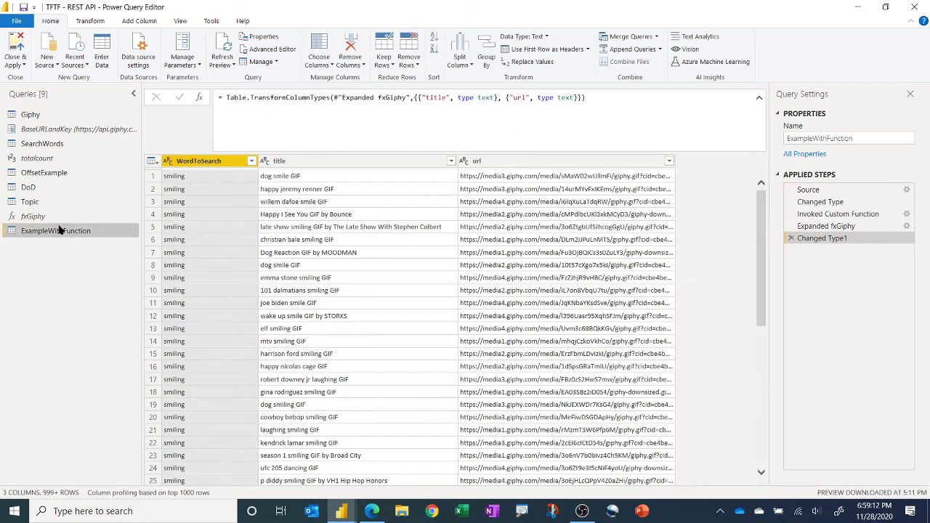
{"action": "left_click", "coordinate": [813, 190]}
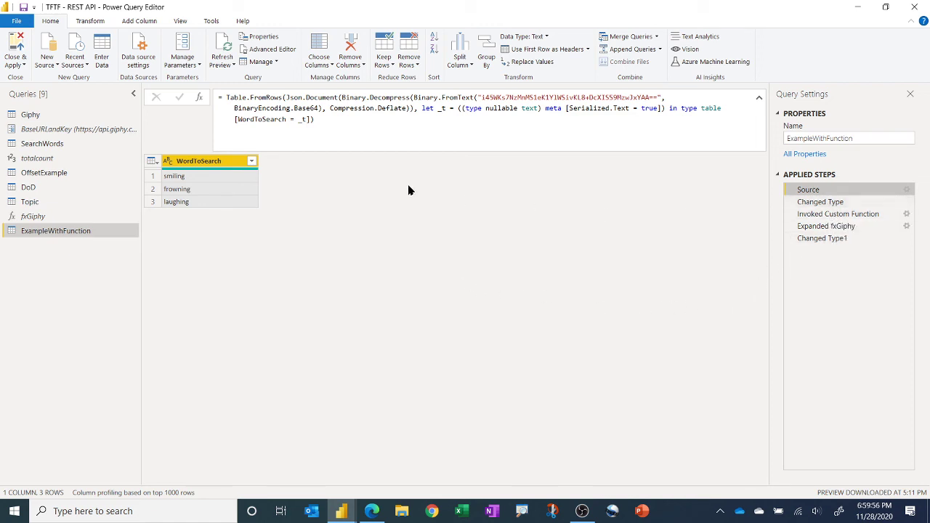
{"action": "left_click", "coordinate": [820, 204]}
{"action": "left_click", "coordinate": [825, 215]}
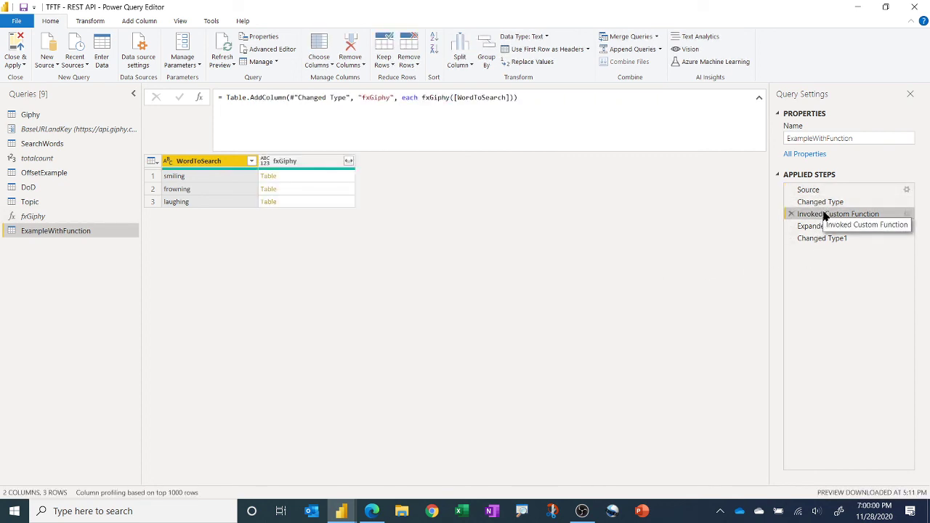
{"action": "left_click", "coordinate": [145, 21]}
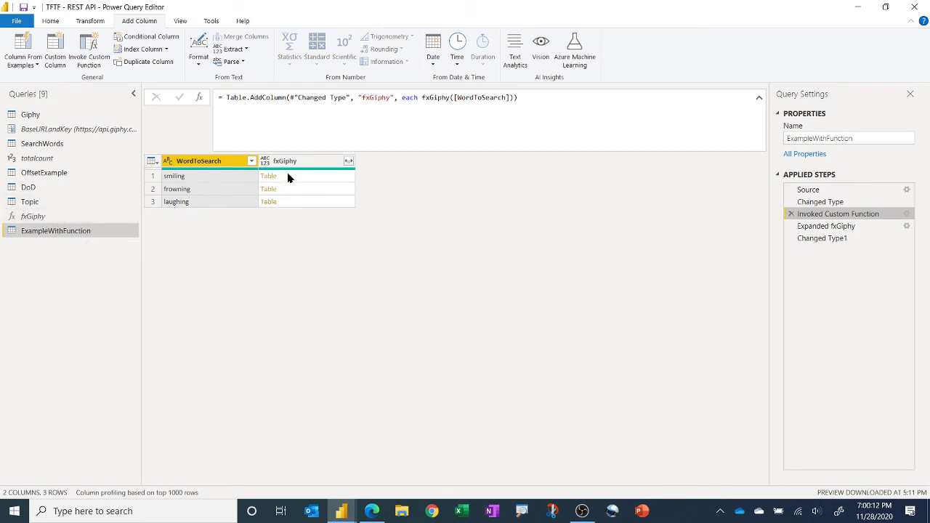
Step: Preview the nested fxGiphy tables for smiling, frowning and laughing, and examine the expanded rows at ExampleWithFunction's Changed Type1 step
{"action": "left_click", "coordinate": [309, 182]}
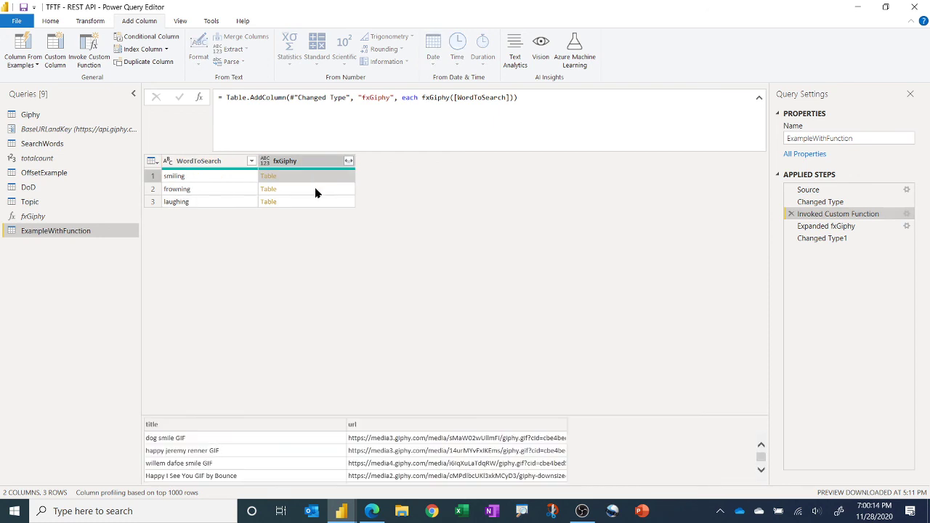
{"action": "left_click", "coordinate": [315, 193]}
{"action": "left_click", "coordinate": [318, 202]}
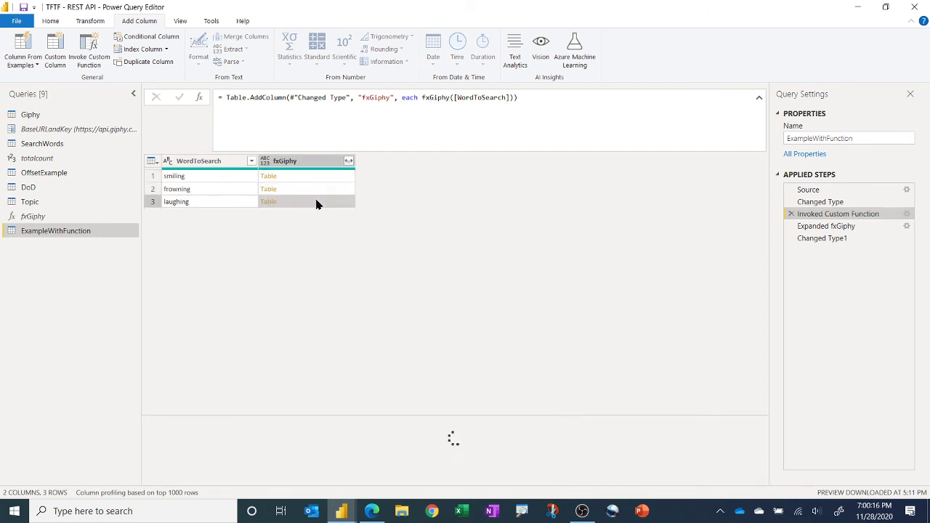
{"action": "left_click", "coordinate": [831, 241]}
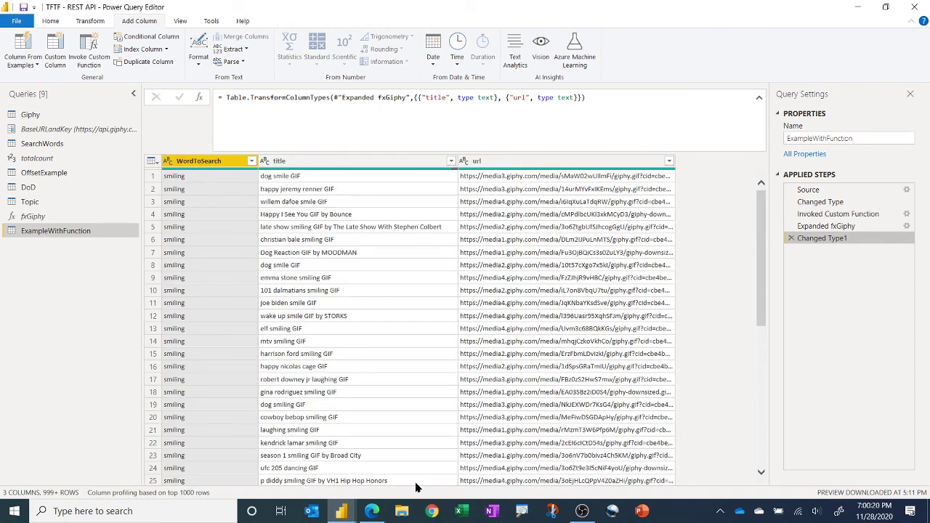
Step: Switch to the Power BI Desktop report window and examine the loaded rows of the ExampleWithFunction table in Data view
{"action": "mouse_move", "coordinate": [343, 511]}
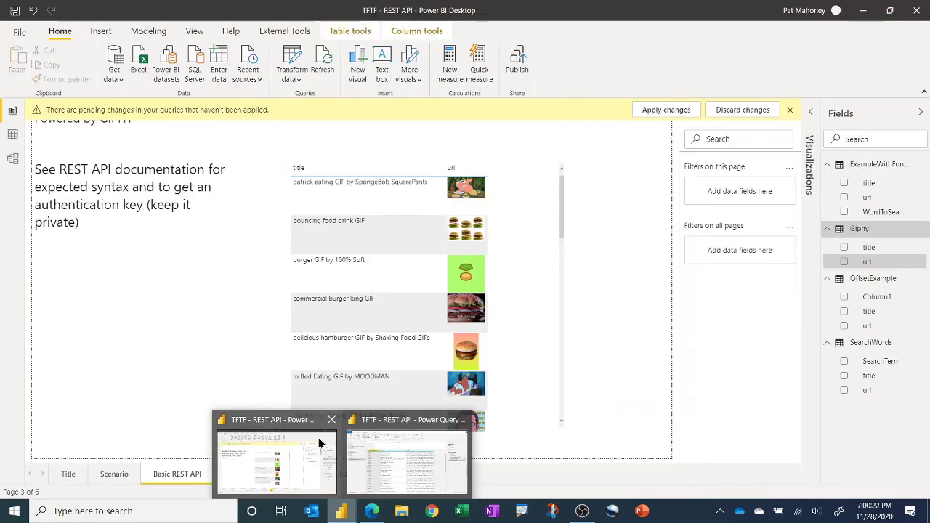
{"action": "left_click", "coordinate": [269, 450]}
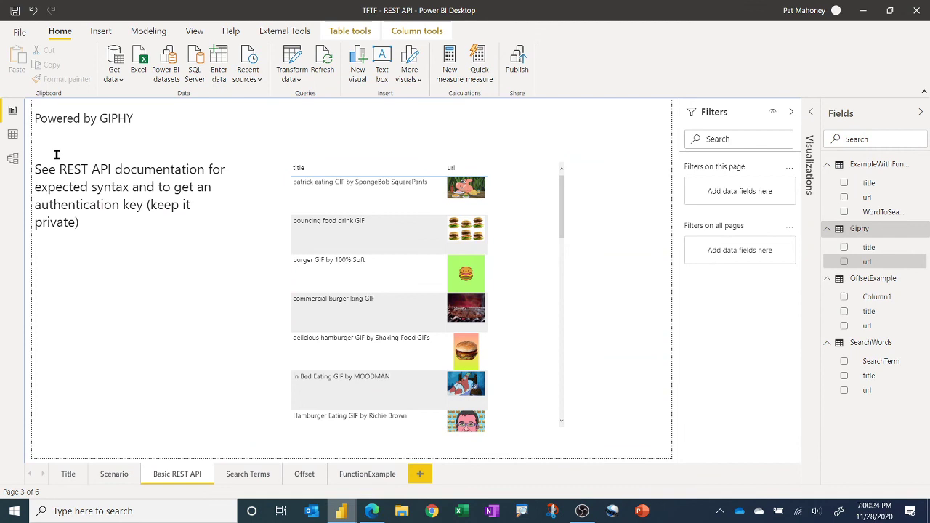
{"action": "left_click", "coordinate": [12, 134]}
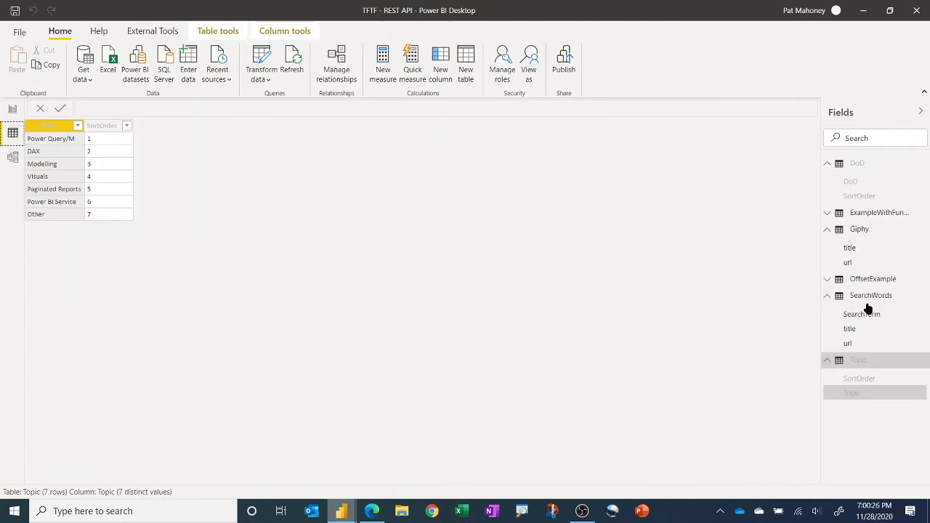
{"action": "left_click", "coordinate": [874, 213]}
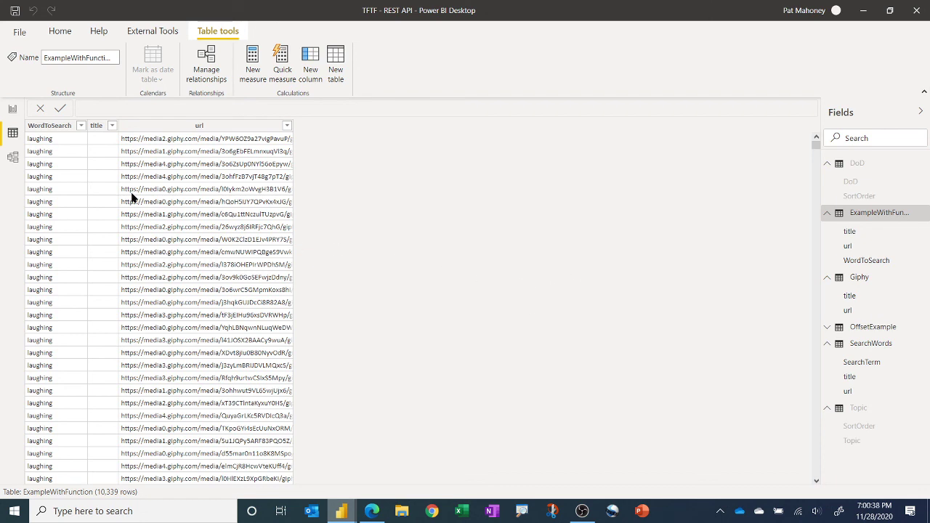
Step: Return to the report view and review the key points on the Scenario page and the contents of the Title page
{"action": "left_click", "coordinate": [12, 109]}
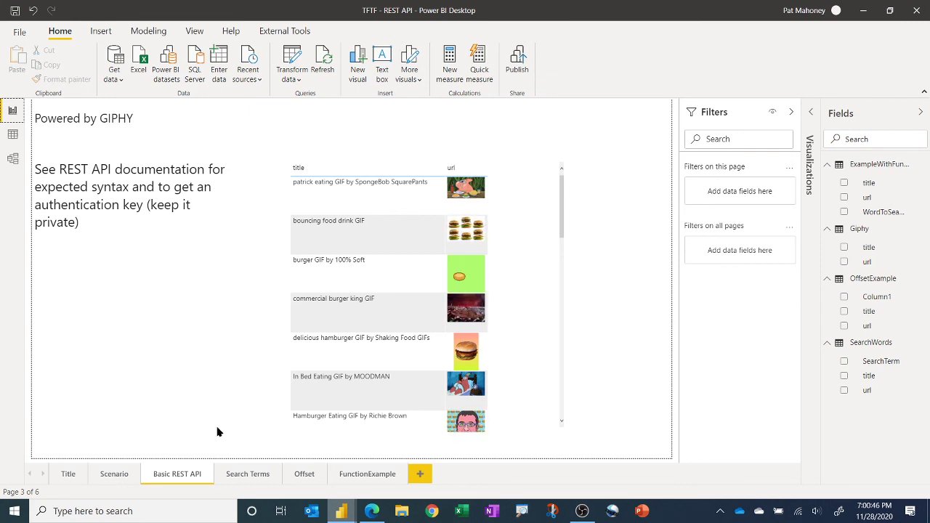
{"action": "left_click", "coordinate": [111, 473]}
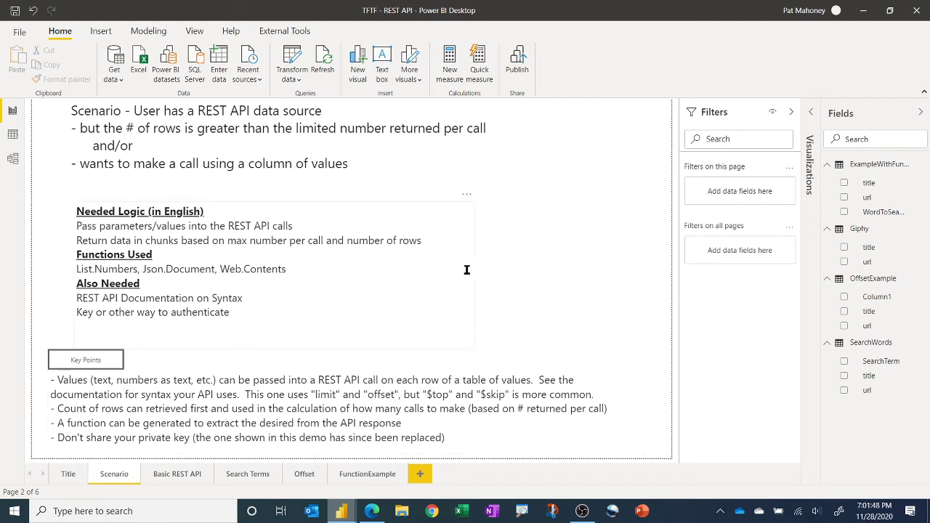
{"action": "left_click", "coordinate": [67, 474]}
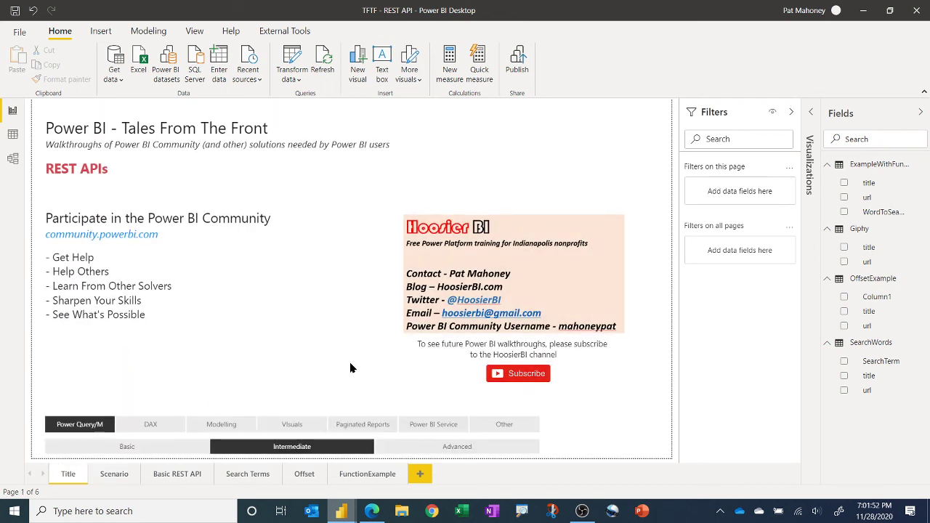